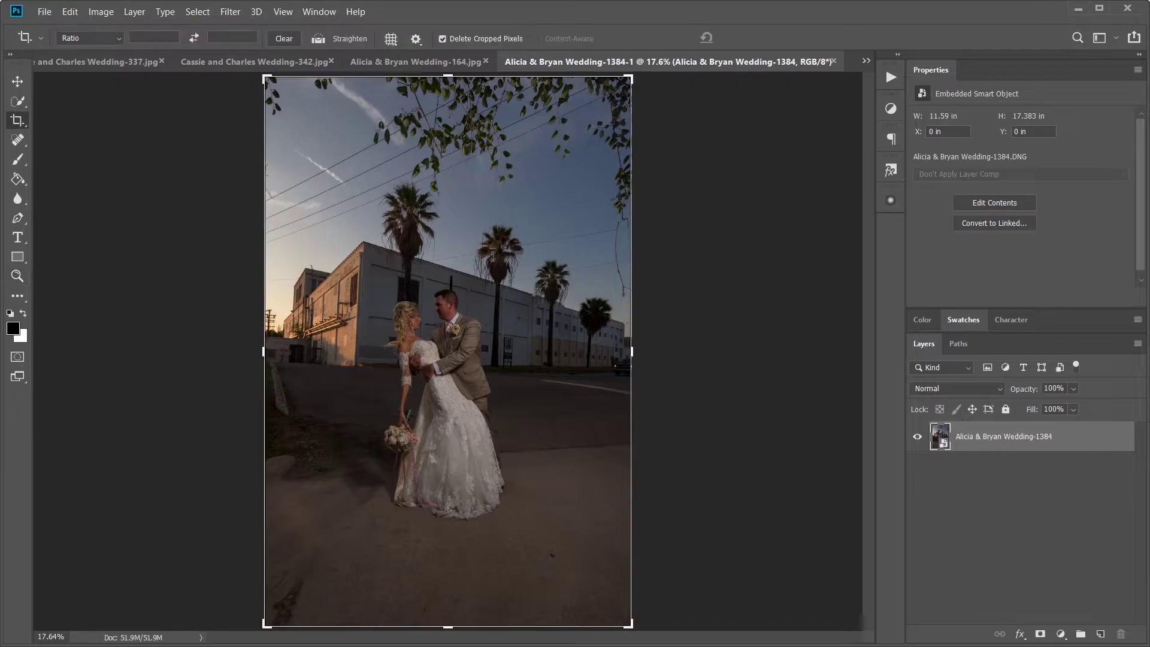
# Step: Straighten the tilted wedding photo with the Crop tool, commit it, and duplicate its layer with Ctrl+J
pyautogui.rightClick(667, 267)
pyautogui.press('Escape')
pyautogui.moveTo(650, 84); pyautogui.dragTo(660, 78)
pyautogui.press('Return')
pyautogui.press('z')
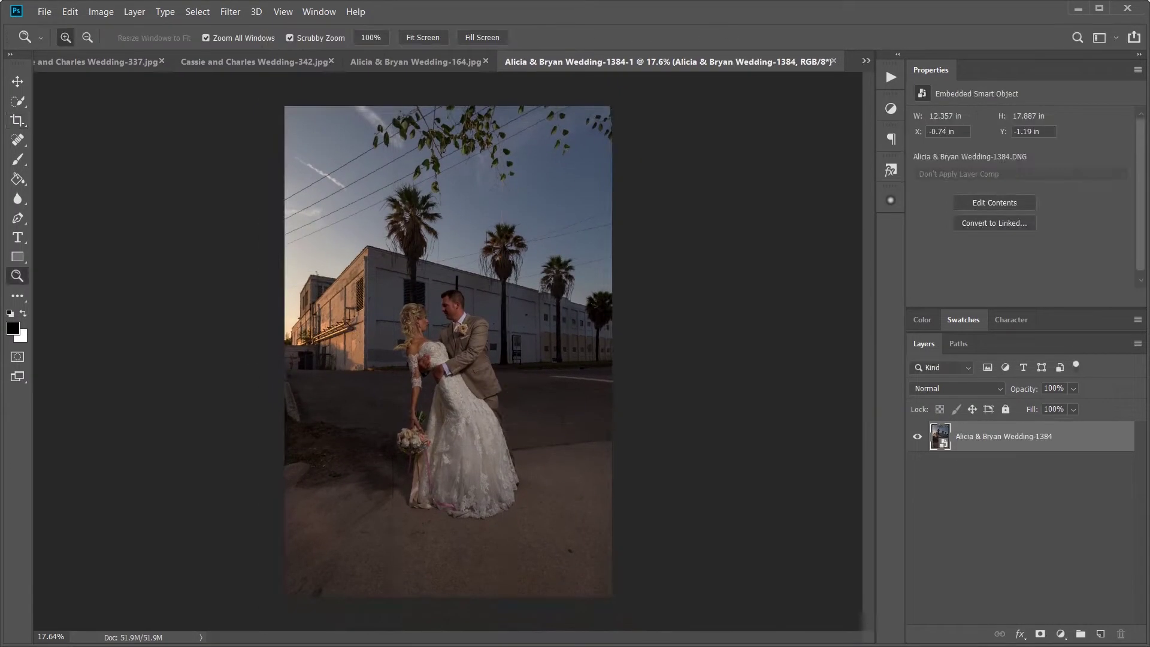
pyautogui.hotkey('ctrl', 'j')
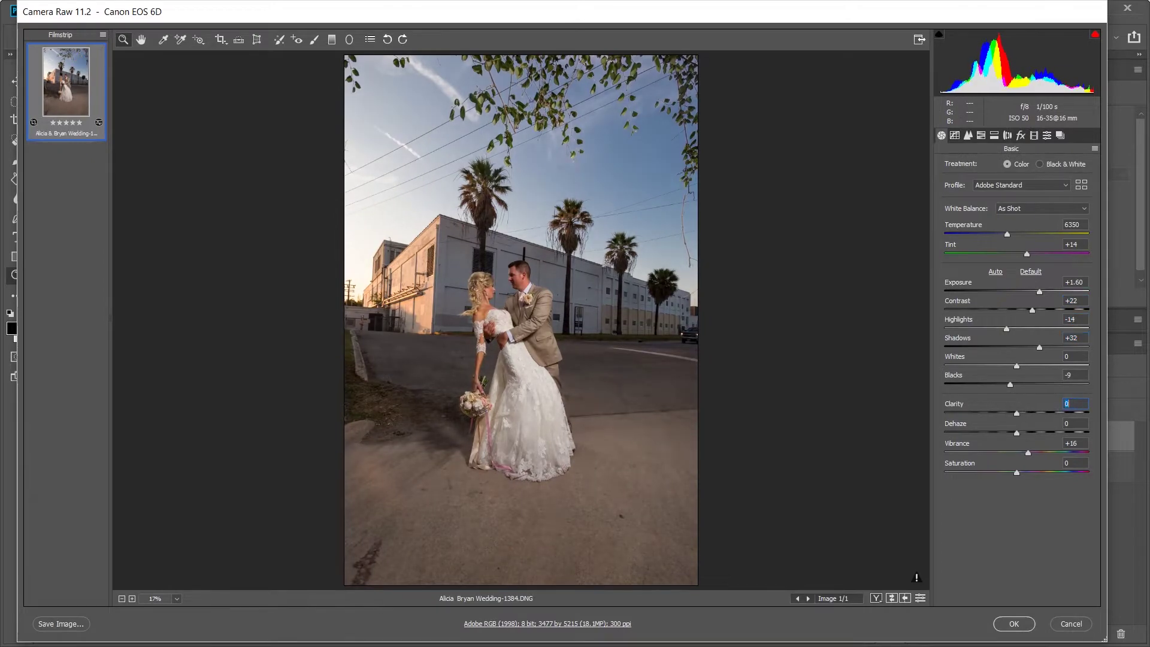
# Step: Apply the Camera Raw edits and auto-select the bride and groom with Select Subject
pyautogui.press('Return')
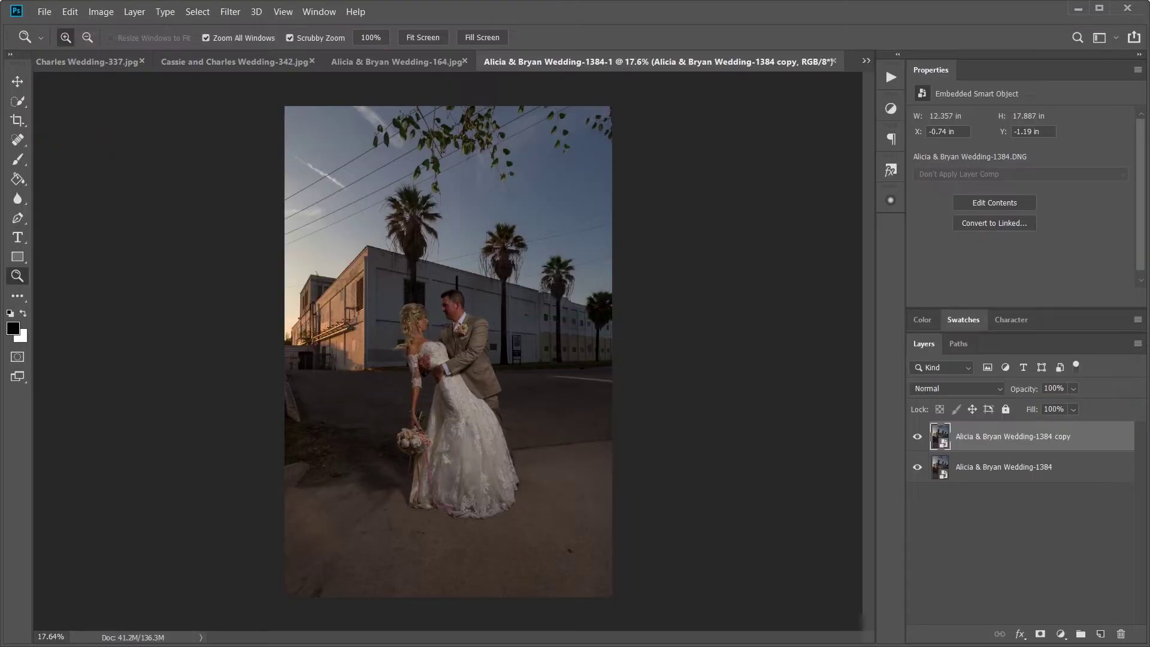
pyautogui.scroll(3, 476, 347)
pyautogui.press('w')
pyautogui.click(197, 12)
pyautogui.click(206, 182)
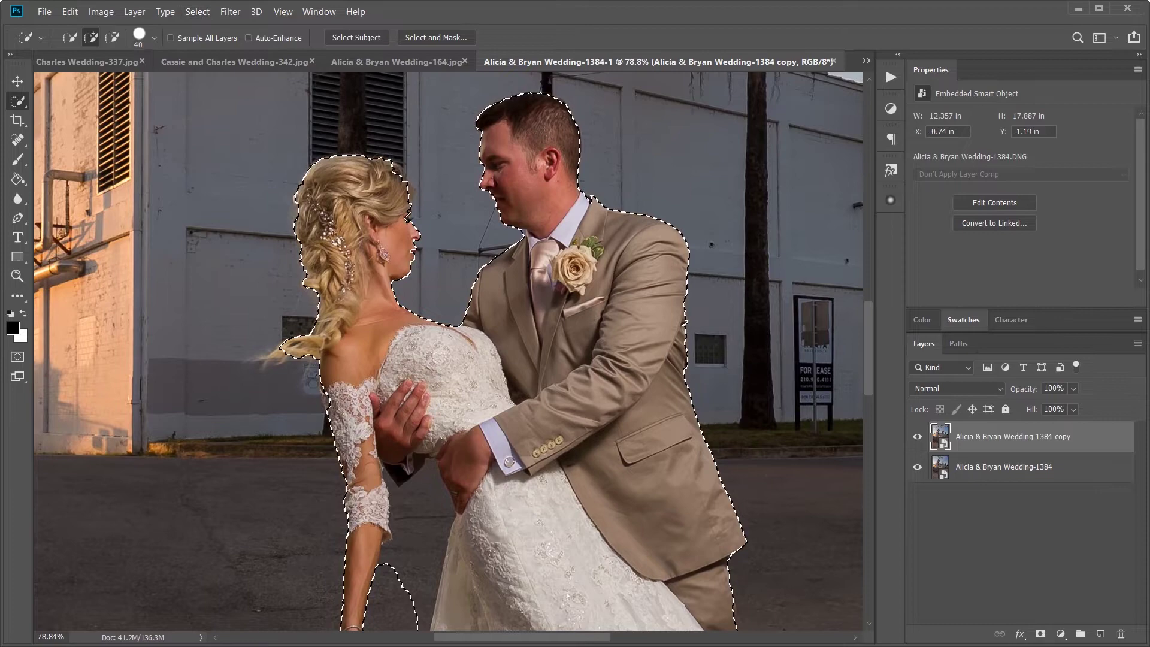
# Step: Check the couple selection across the photo and turn it into a layer mask on the copy
pyautogui.scroll(-5, 449, 352)
pyautogui.scroll(-3, 448, 352)
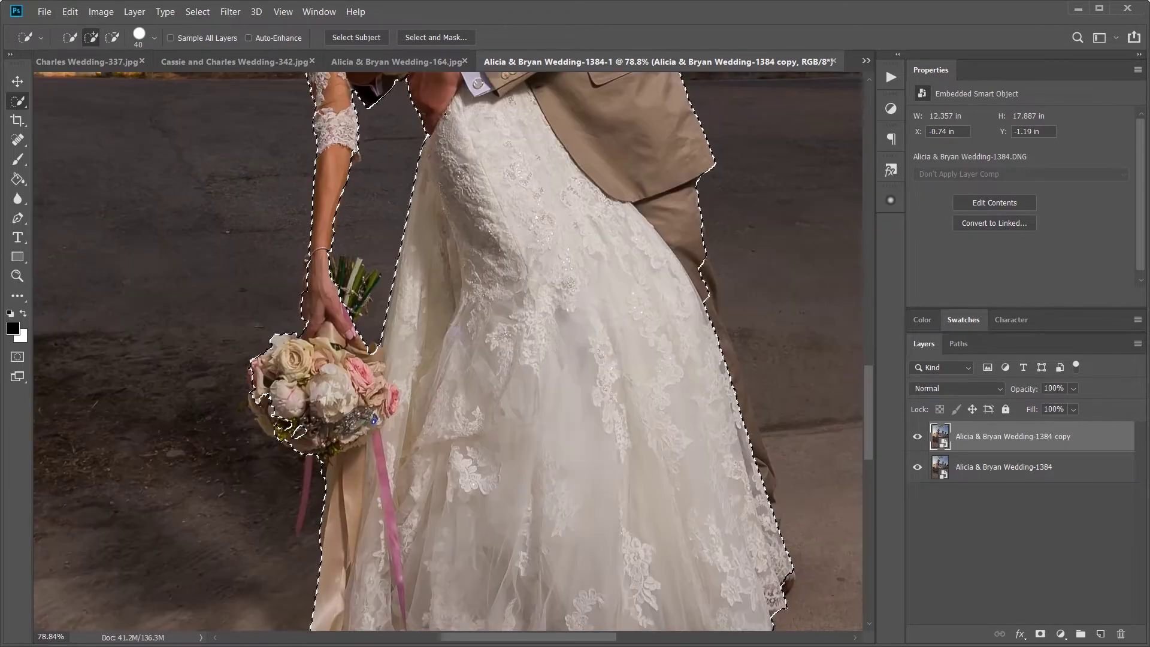
pyautogui.scroll(-3, 449, 353)
pyautogui.scroll(2, 448, 352)
pyautogui.hscroll(2, 449, 352)
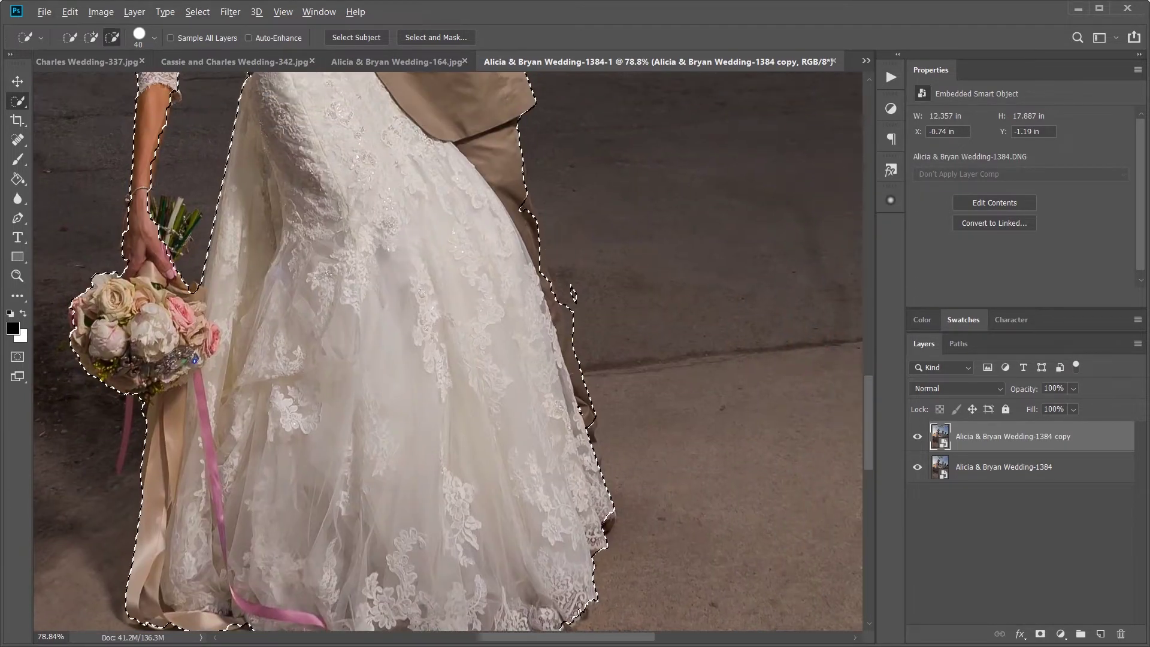
pyautogui.scroll(8, 448, 352)
pyautogui.scroll(5, 448, 353)
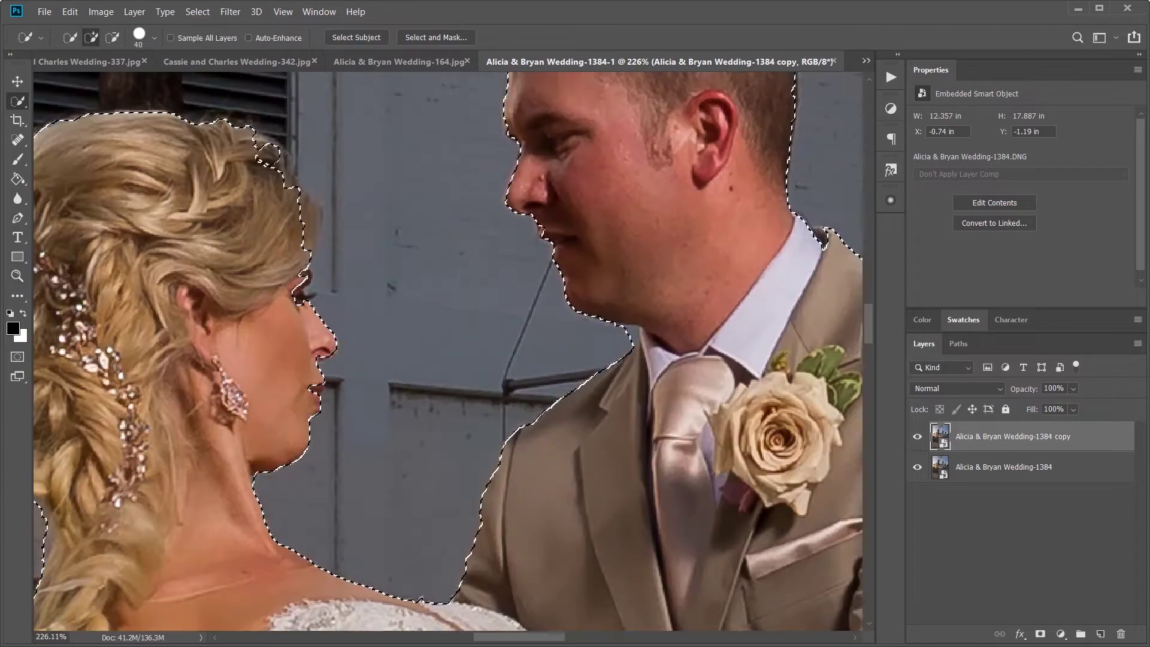
pyautogui.scroll(-3, 448, 353)
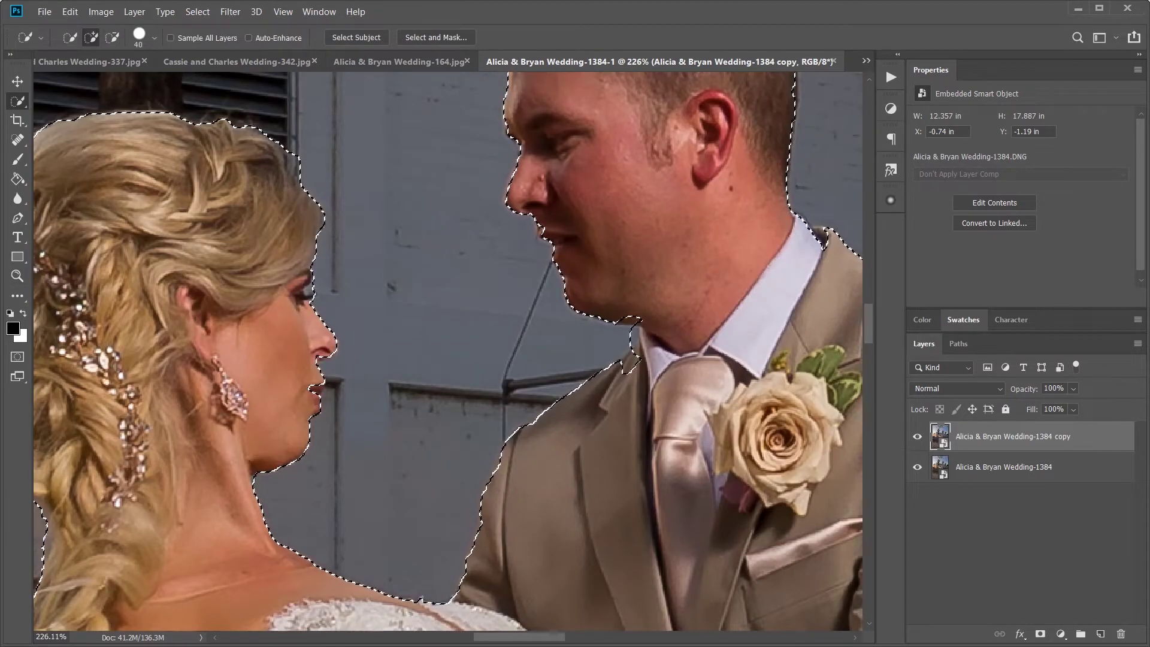
pyautogui.scroll(-5, 448, 352)
pyautogui.scroll(4, 448, 353)
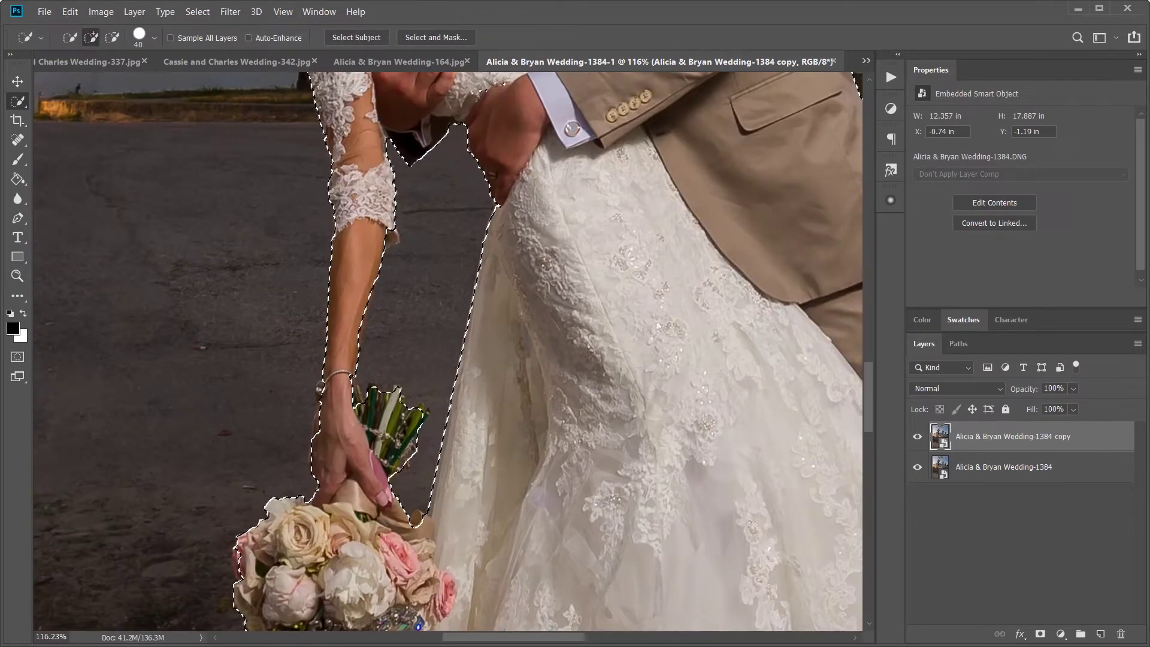
pyautogui.scroll(-1, 448, 352)
pyautogui.press('z')
pyautogui.scroll(-5, 448, 352)
pyautogui.hotkey('ctrl', 'shift', 'm')
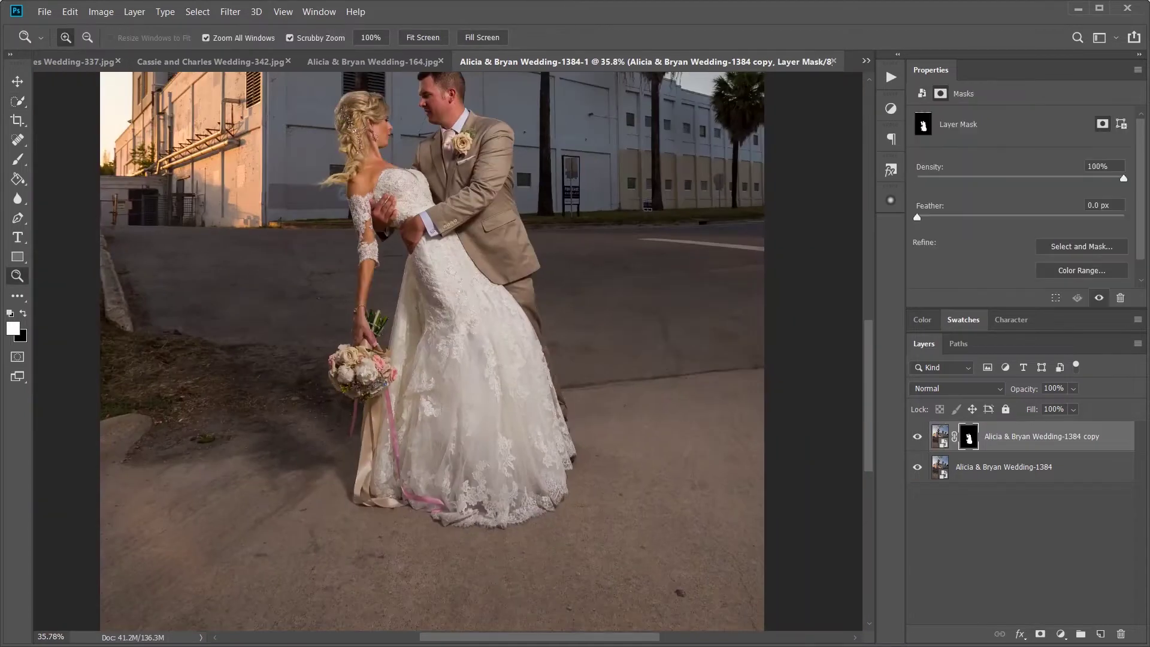
pyautogui.click(940, 436)
# Step: Make a New Smart Object via Copy from the masked couple layer for separate raw editing
pyautogui.rightClick(1042, 436)
pyautogui.click(947, 198)
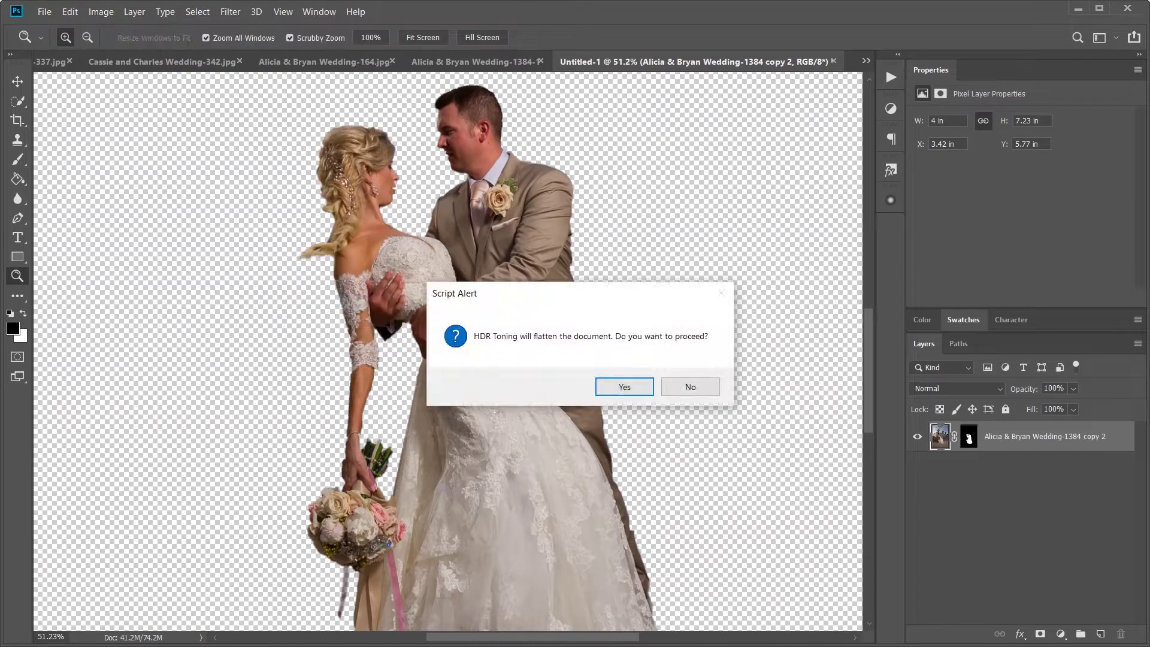
# Step: Apply the Portrait HDR 1 preset in HDR Toning to the couple cutout
pyautogui.press('Return')
pyautogui.click(779, 123)
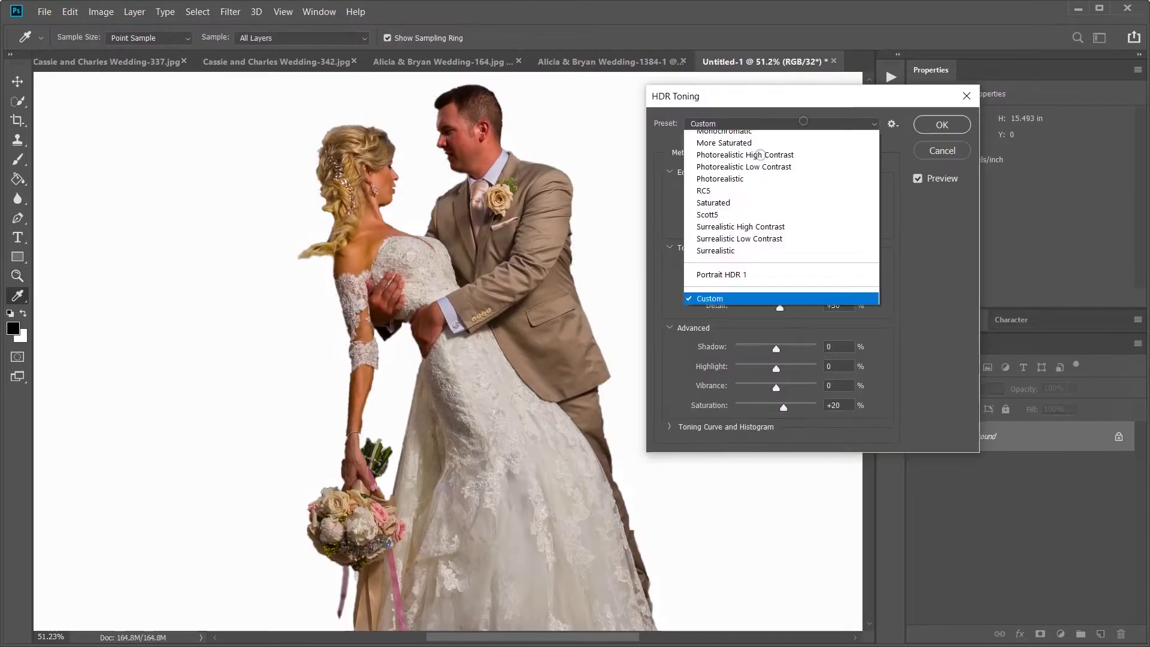
pyautogui.click(779, 301)
# Step: Set the HDR toning values to 1.10, 0.6 and -12, with Strength 0.53104 and Detail 162
pyautogui.write('1.10')
pyautogui.press('Tab')
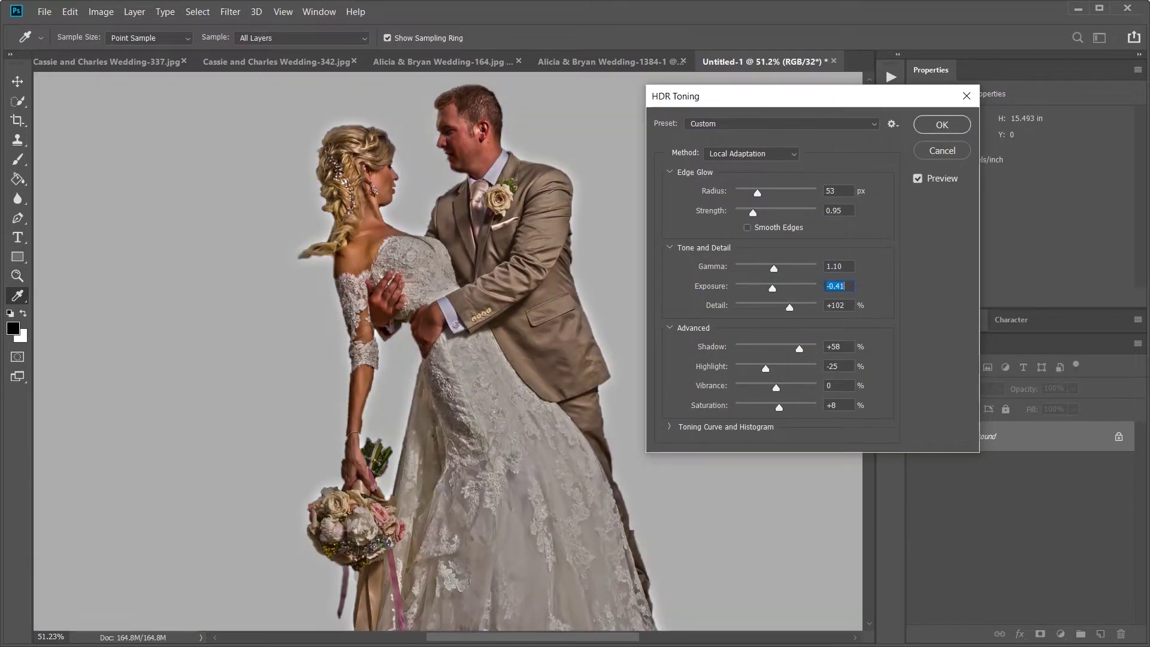
pyautogui.write('0.6')
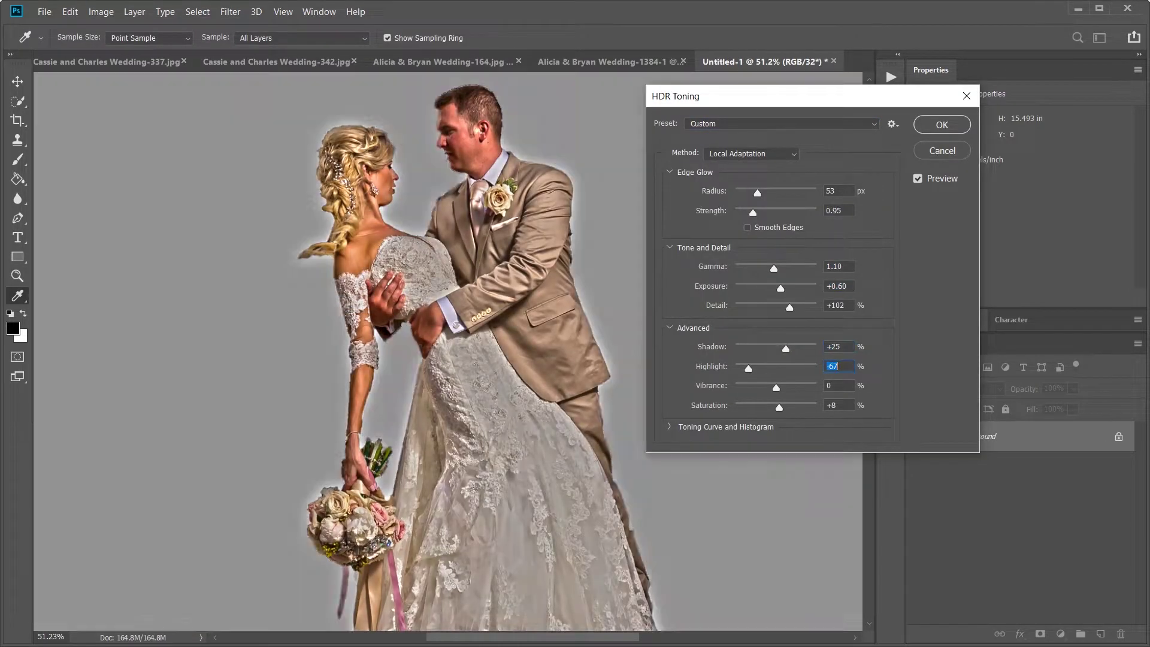
pyautogui.write('-12')
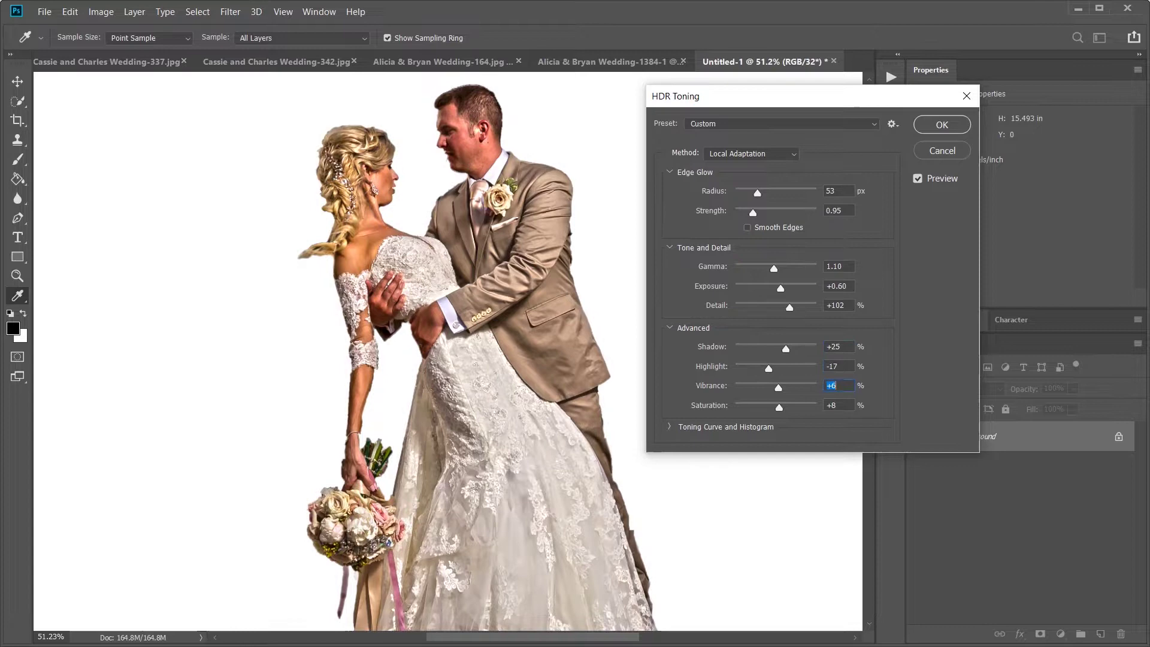
pyautogui.click(839, 211)
pyautogui.write('0.53104')
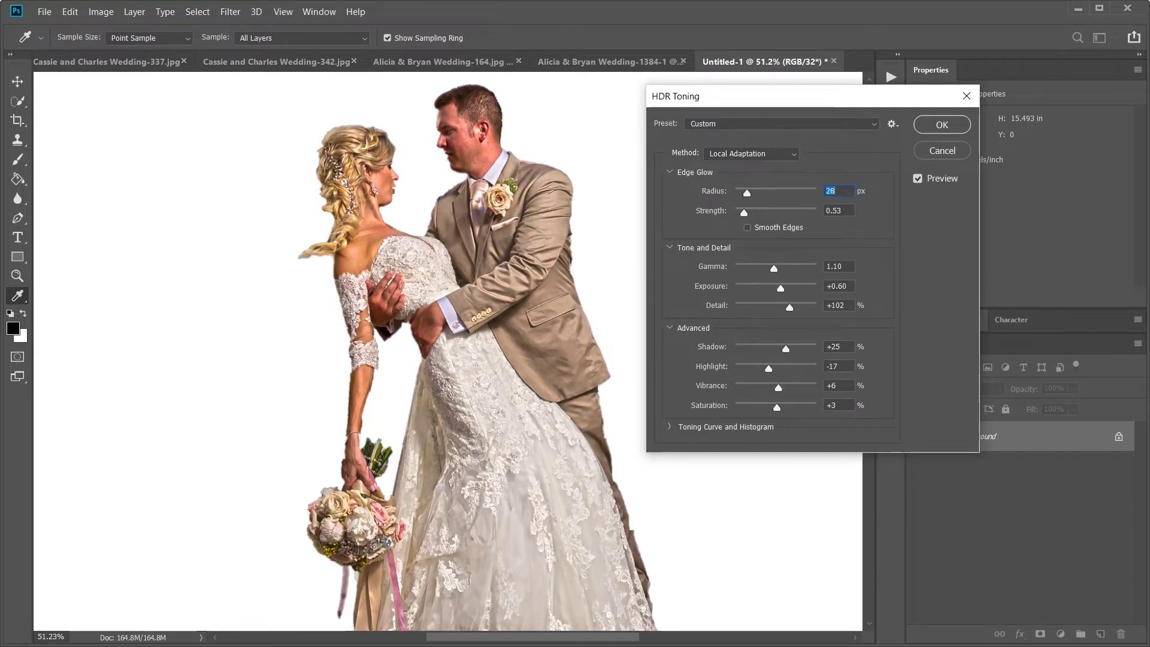
pyautogui.click(839, 305)
pyautogui.write('162')
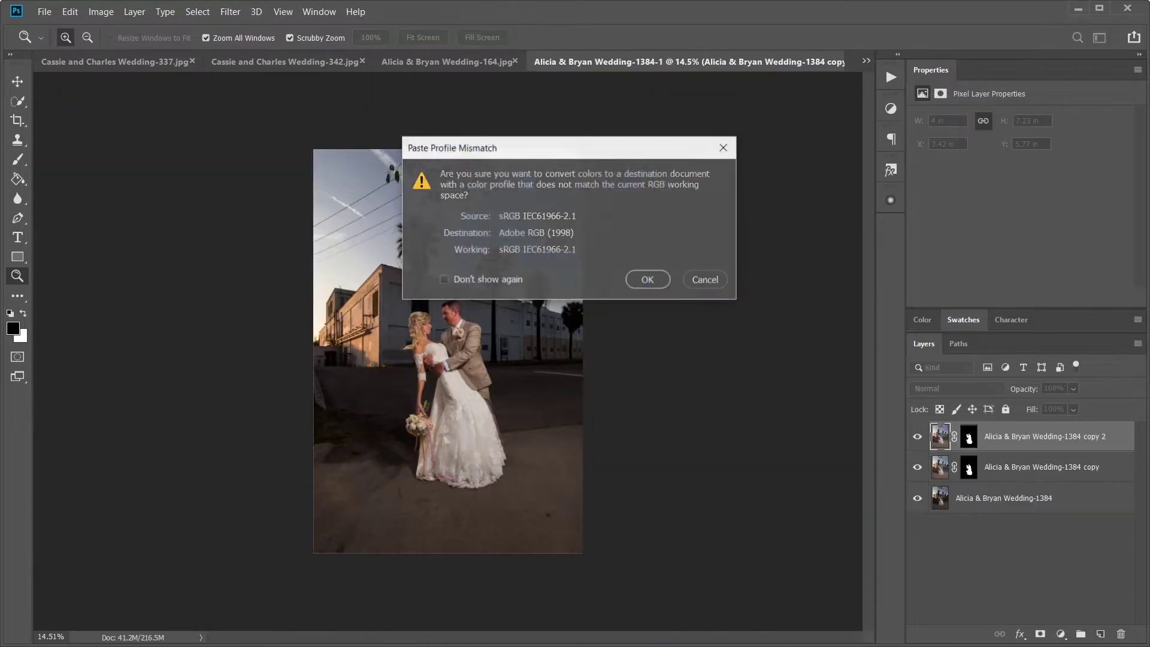
# Step: Accept the pasted colour conversion, copy the couple mask onto Layer 1, and open Levels on it
pyautogui.press('Return')
pyautogui.moveTo(969, 467); pyautogui.dragTo(969, 436)
pyautogui.hotkey('ctrl', '0')
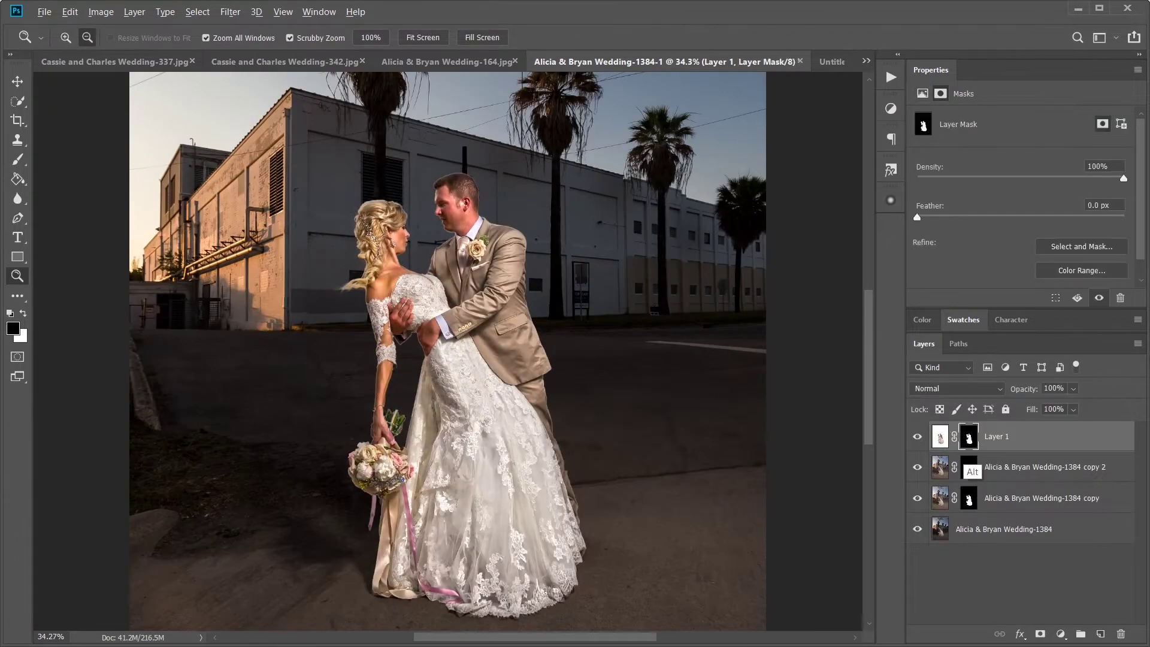
pyautogui.scroll(5, 477, 272)
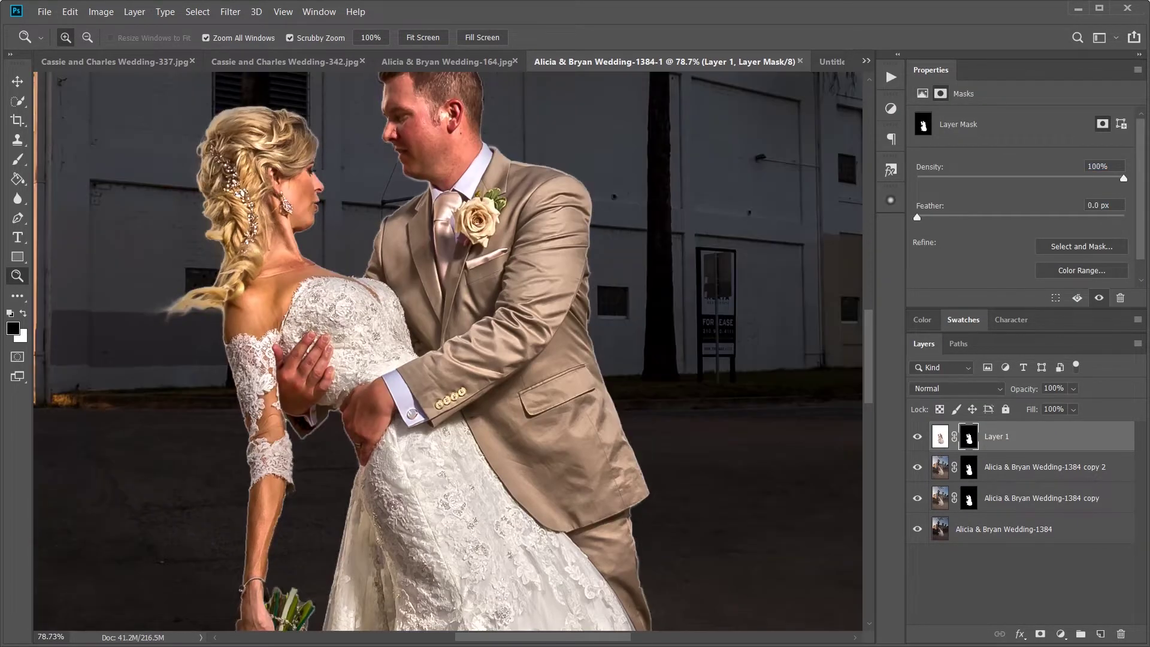
pyautogui.hotkey('ctrl', 'l')
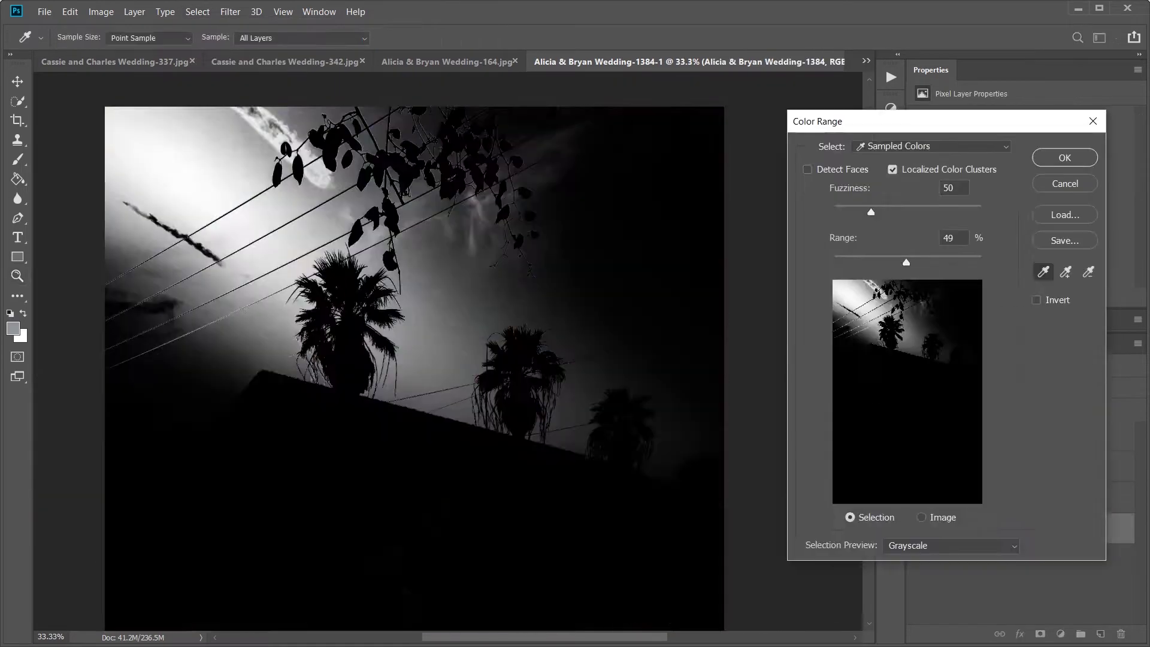
# Step: Select the sky with Color Range, sampling and adding sky tones across the photo
pyautogui.keyDown('shift'); pyautogui.click(150, 383); pyautogui.keyUp('shift')
pyautogui.keyDown('shift'); pyautogui.click(698, 252); pyautogui.keyUp('shift')
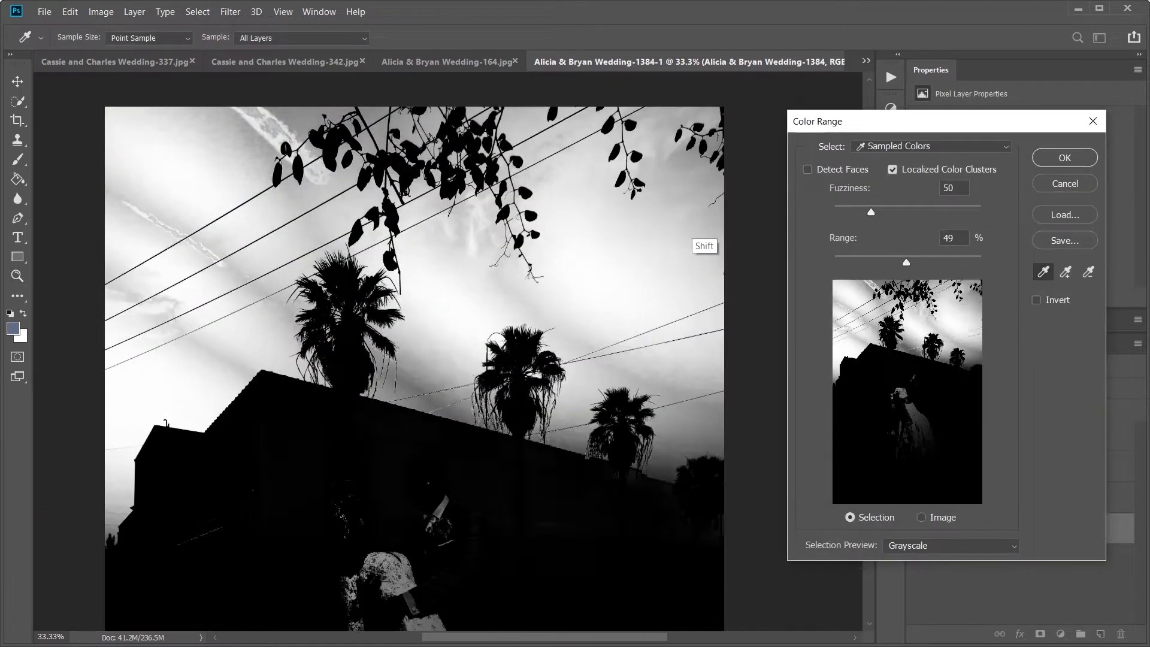
pyautogui.keyDown('shift'); pyautogui.click(192, 417); pyautogui.keyUp('shift')
pyautogui.keyDown('shift'); pyautogui.click(649, 410); pyautogui.keyUp('shift')
pyautogui.keyDown('shift'); pyautogui.click(186, 220); pyautogui.keyUp('shift')
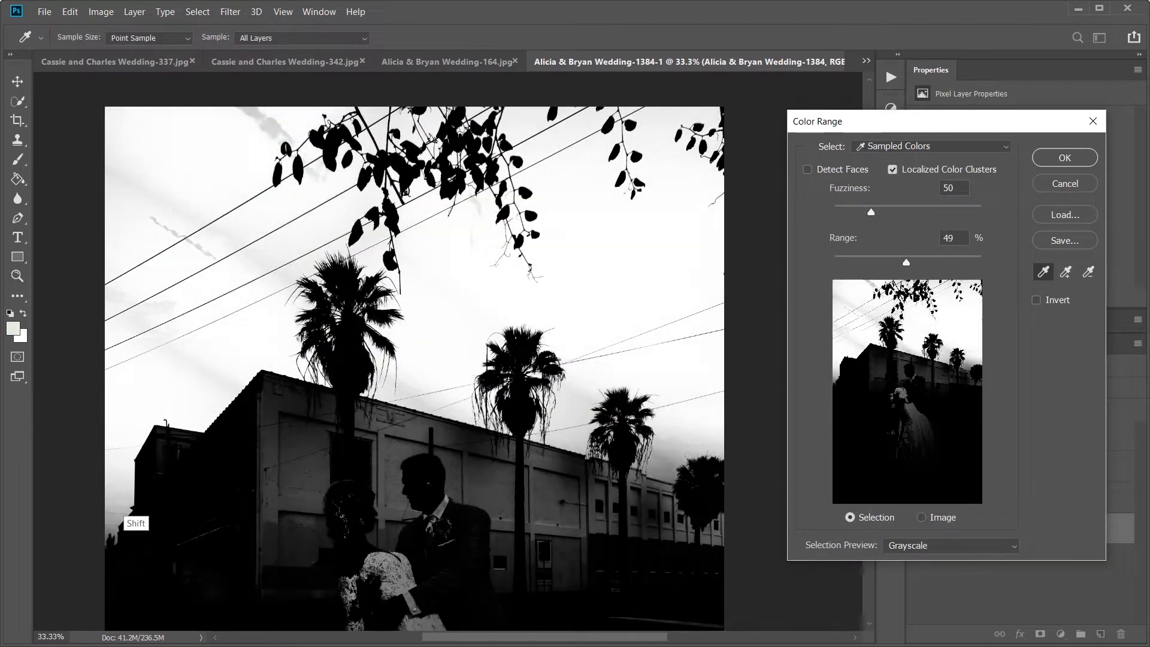
pyautogui.keyDown('shift'); pyautogui.click(708, 457); pyautogui.keyUp('shift')
pyautogui.press('Return')
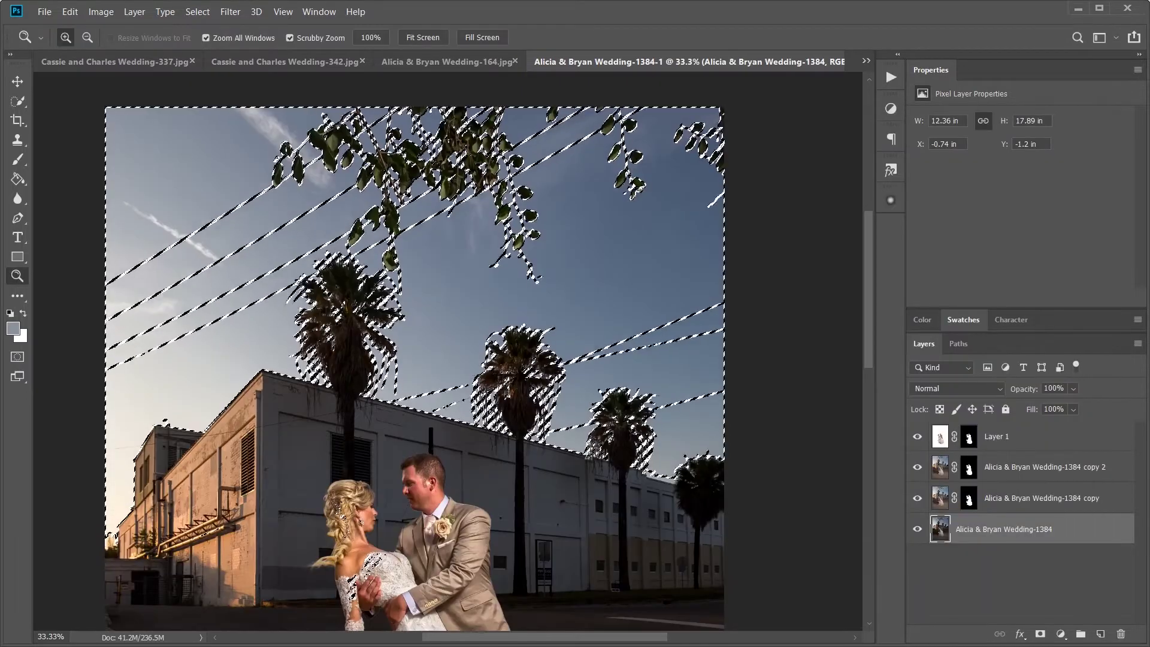
# Step: Duplicate the bottom photo layer, mask it with the sky selection, and invert the mask
pyautogui.rightClick(1018, 529)
pyautogui.click(911, 96)
pyautogui.press('Return')
pyautogui.click(1040, 634)
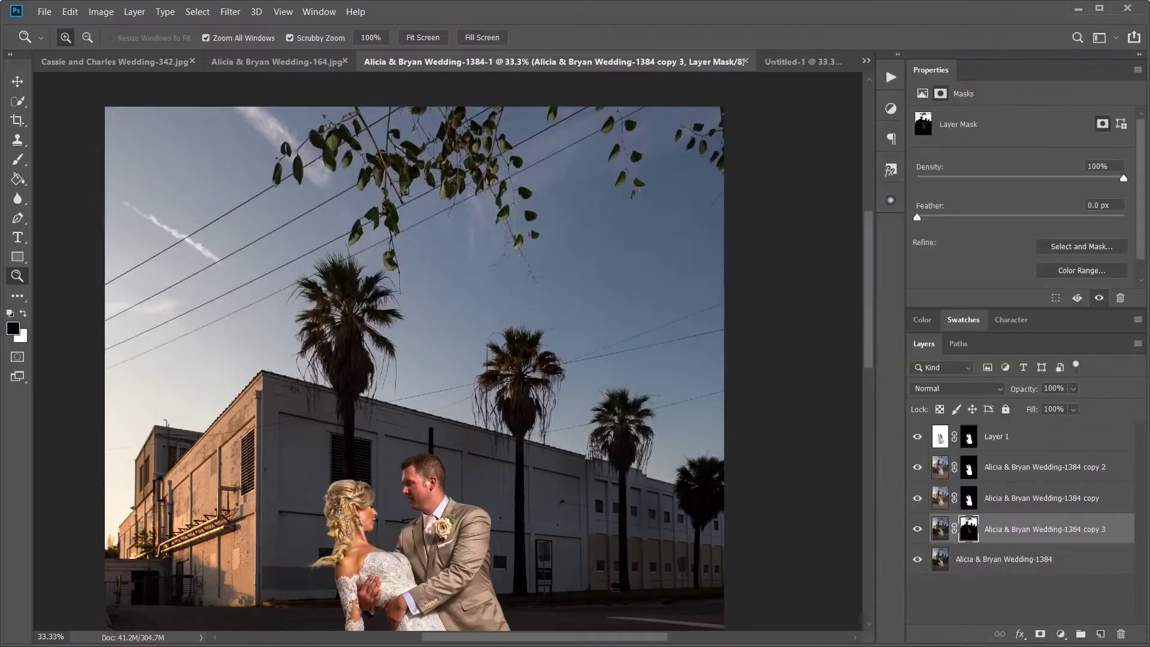
pyautogui.hotkey('ctrl', 'i')
pyautogui.keyDown('alt'); pyautogui.click(969, 529); pyautogui.keyUp('alt')
# Step: Boost the mask contrast with Levels, then paint white and black to fix the top leaves and wires
pyautogui.hotkey('ctrl', 'l')
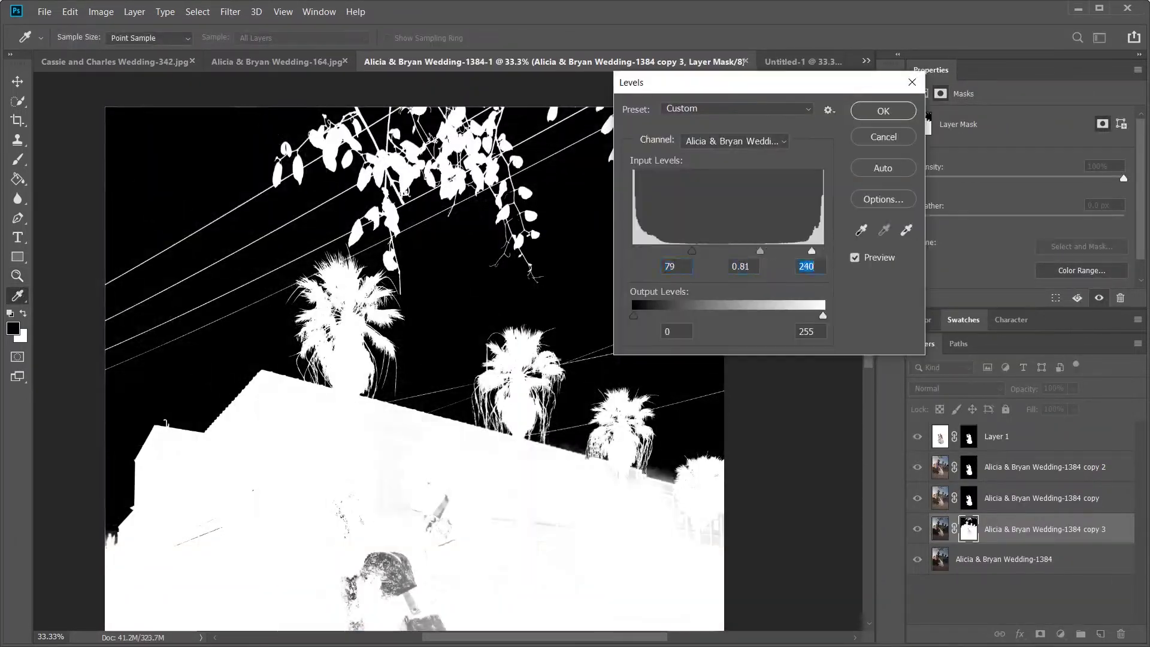
pyautogui.press('Return')
pyautogui.scroll(-3, 419, 354)
pyautogui.press('b')
pyautogui.press('x')
pyautogui.moveTo(392, 414); pyautogui.dragTo(468, 569)
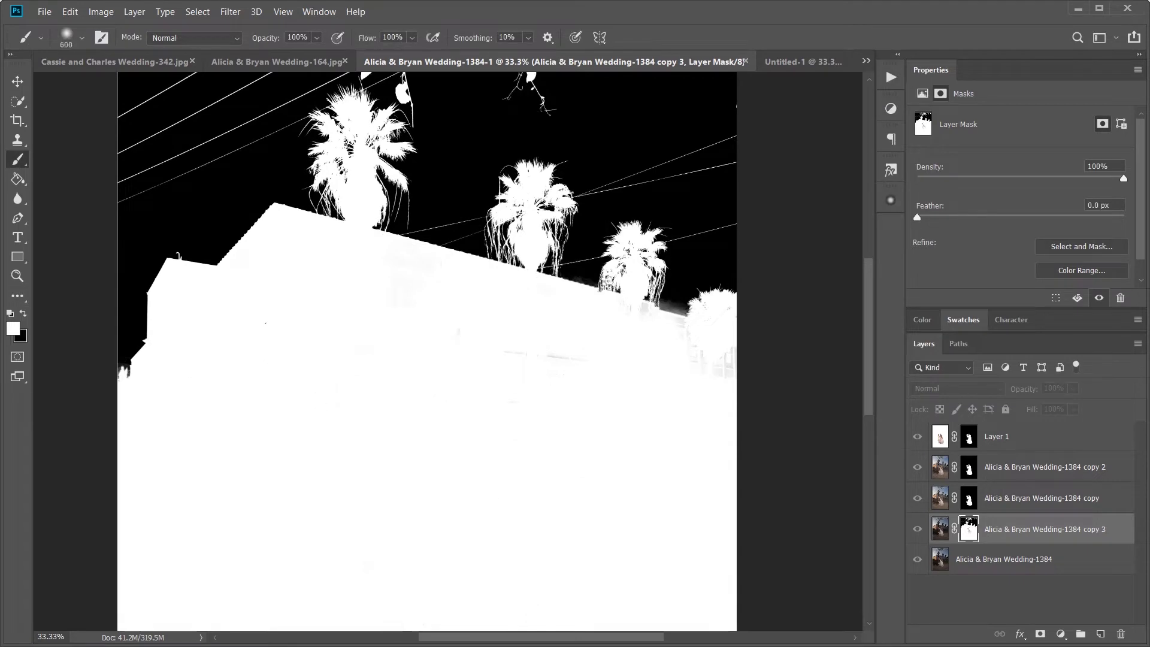
pyautogui.scroll(-3, 419, 354)
pyautogui.scroll(6, 419, 353)
pyautogui.press('x')
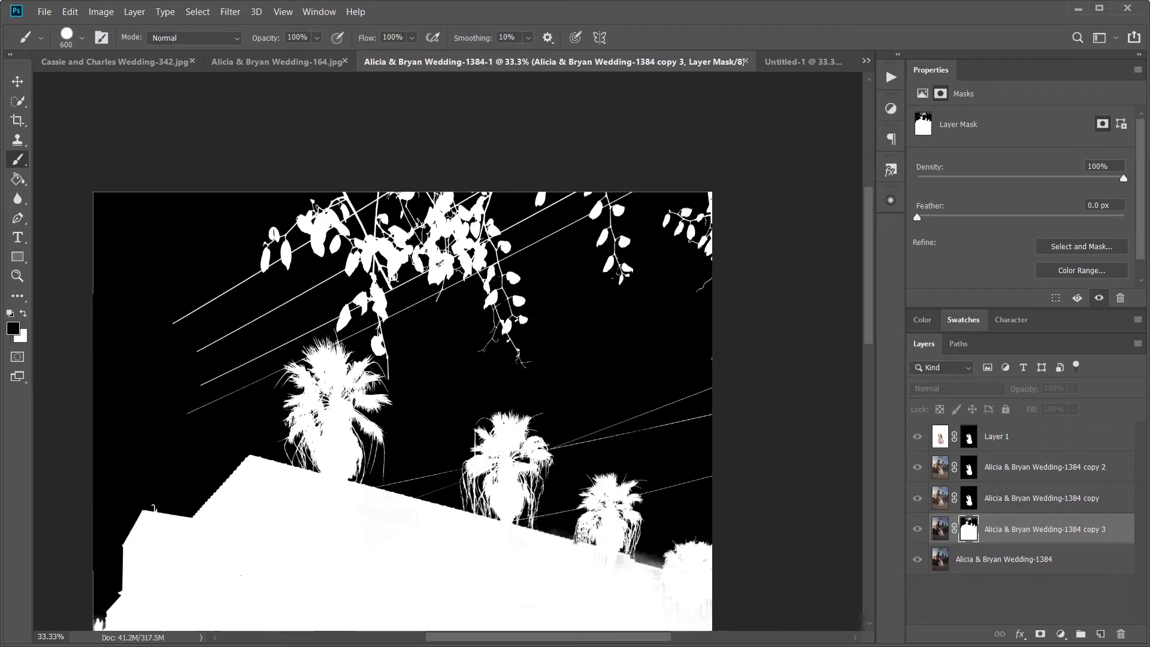
pyautogui.moveTo(120, 228)
pyautogui.mouseDown()
pyautogui.moveTo(659, 413)
pyautogui.moveTo(252, 300)
pyautogui.mouseUp()
# Step: Zoom in on the palm tree and refine its fronds on the mask with resized brushes
pyautogui.press('z')
pyautogui.moveTo(175, 407); pyautogui.dragTo(251, 406)
pyautogui.press('b')
pyautogui.press('[')
pyautogui.press('[')
pyautogui.press('[')
pyautogui.press('[')
pyautogui.press('[')
pyautogui.press('[')
pyautogui.press('[')
pyautogui.press('[')
pyautogui.press('[')
pyautogui.press('[')
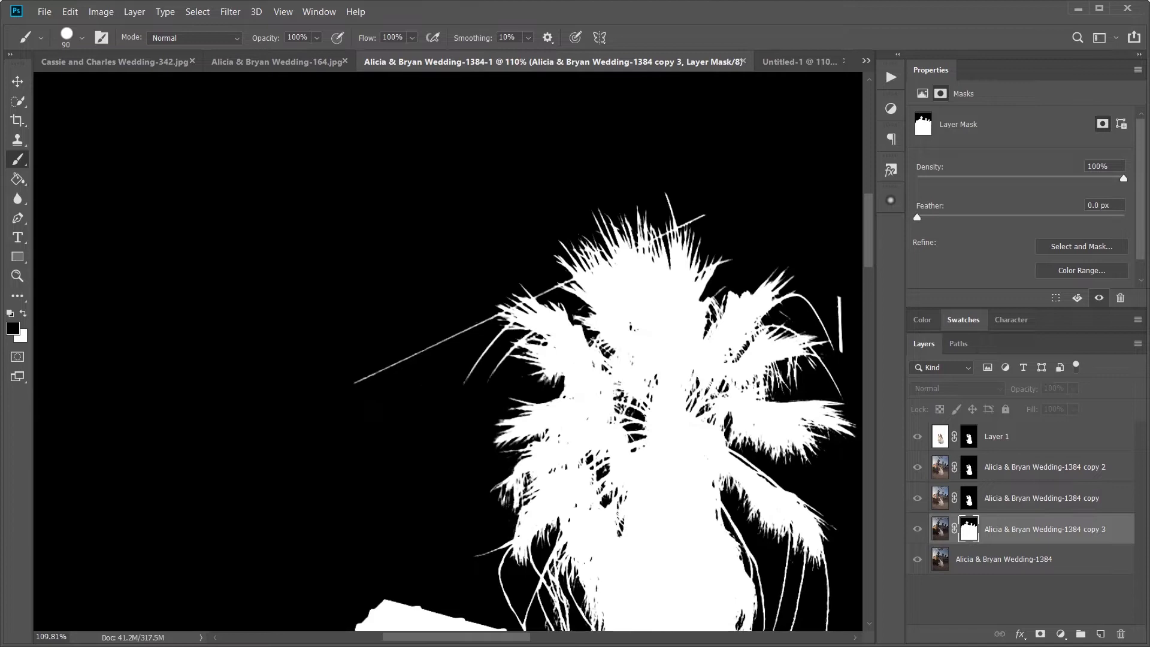
pyautogui.press('z')
pyautogui.moveTo(603, 297); pyautogui.dragTo(647, 297)
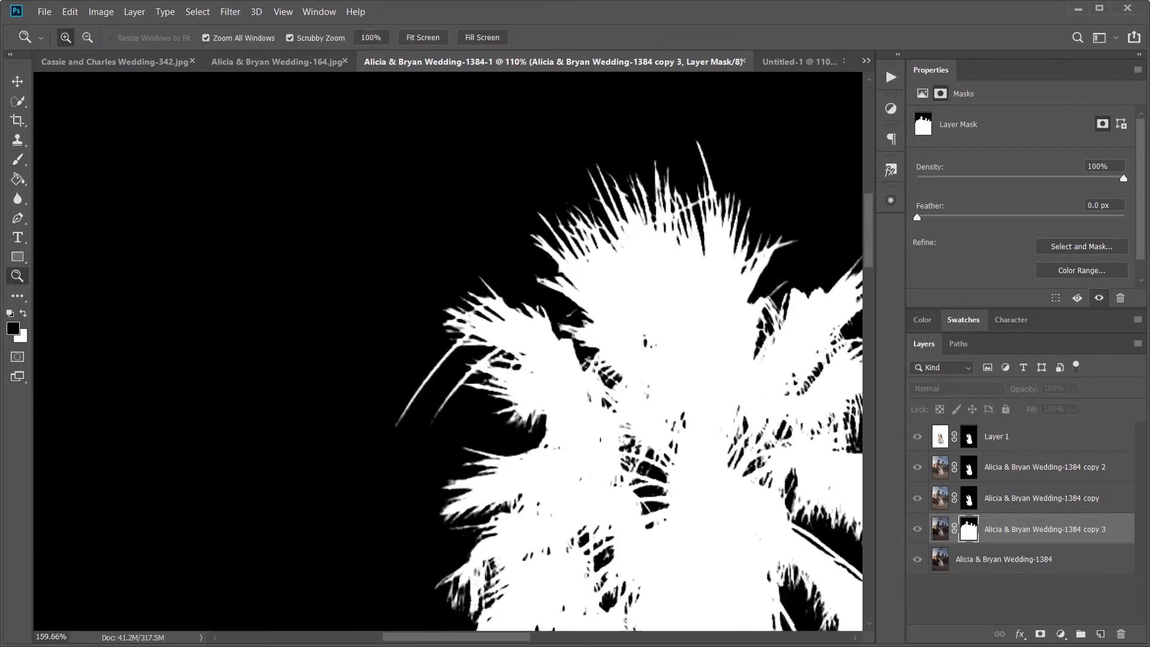
pyautogui.press('b')
pyautogui.press('[')
pyautogui.press('[')
pyautogui.press('[')
pyautogui.press('z')
pyautogui.scroll(-5, 448, 351)
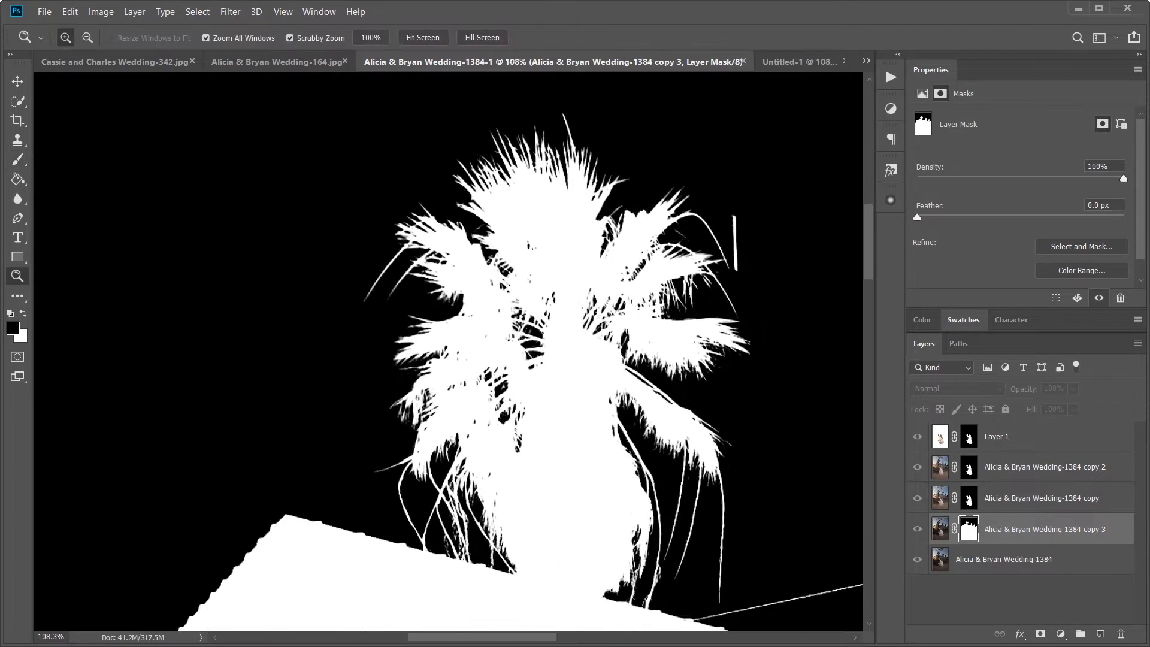
pyautogui.press('b')
pyautogui.scroll(3, 448, 352)
pyautogui.press(']')
pyautogui.press(']')
pyautogui.press(']')
pyautogui.press(']')
pyautogui.press(']')
pyautogui.press(']')
pyautogui.press(']')
pyautogui.press(']')
pyautogui.press(']')
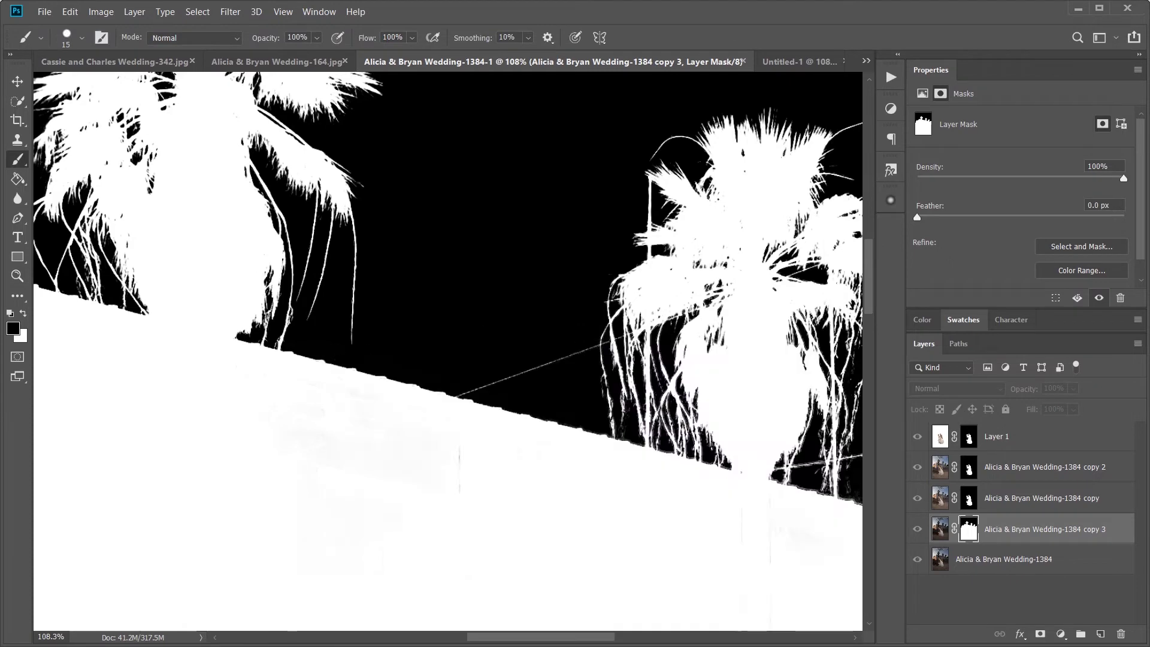
pyautogui.moveTo(612, 423); pyautogui.dragTo(60, 372)
# Step: Paint the grey gap above the roof solid black on the copy 3 mask
pyautogui.scroll(3, 419, 360)
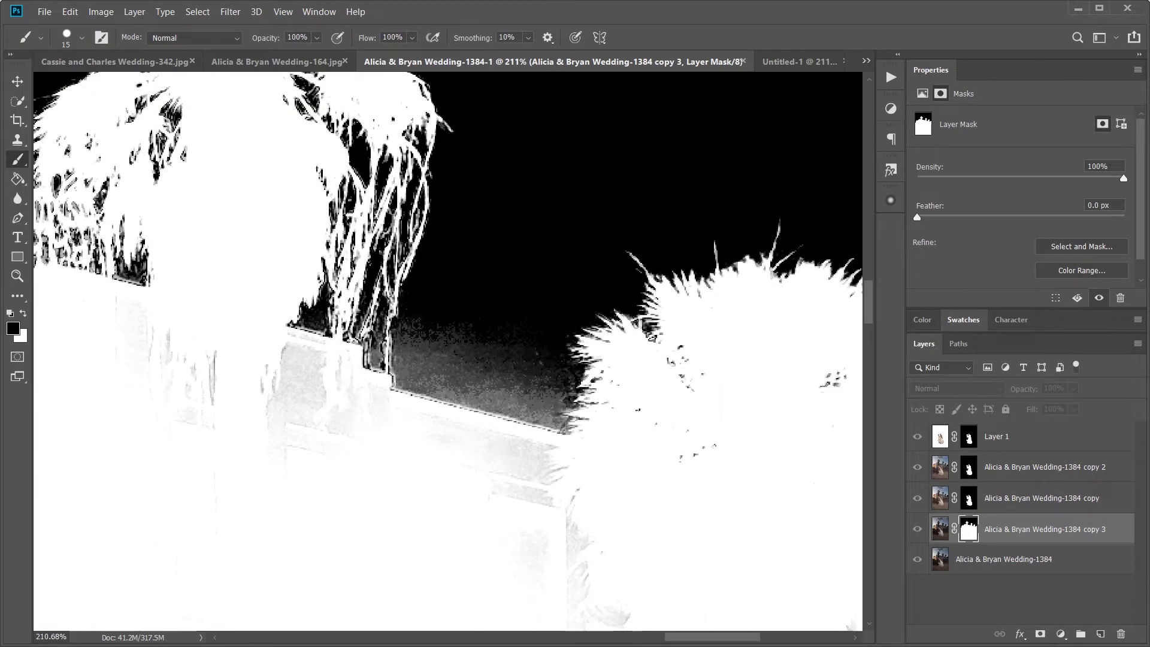
pyautogui.press('w')
pyautogui.moveTo(419, 335)
pyautogui.mouseDown()
pyautogui.moveTo(528, 384)
pyautogui.moveTo(417, 389)
pyautogui.moveTo(575, 389)
pyautogui.mouseUp()
pyautogui.press('b')
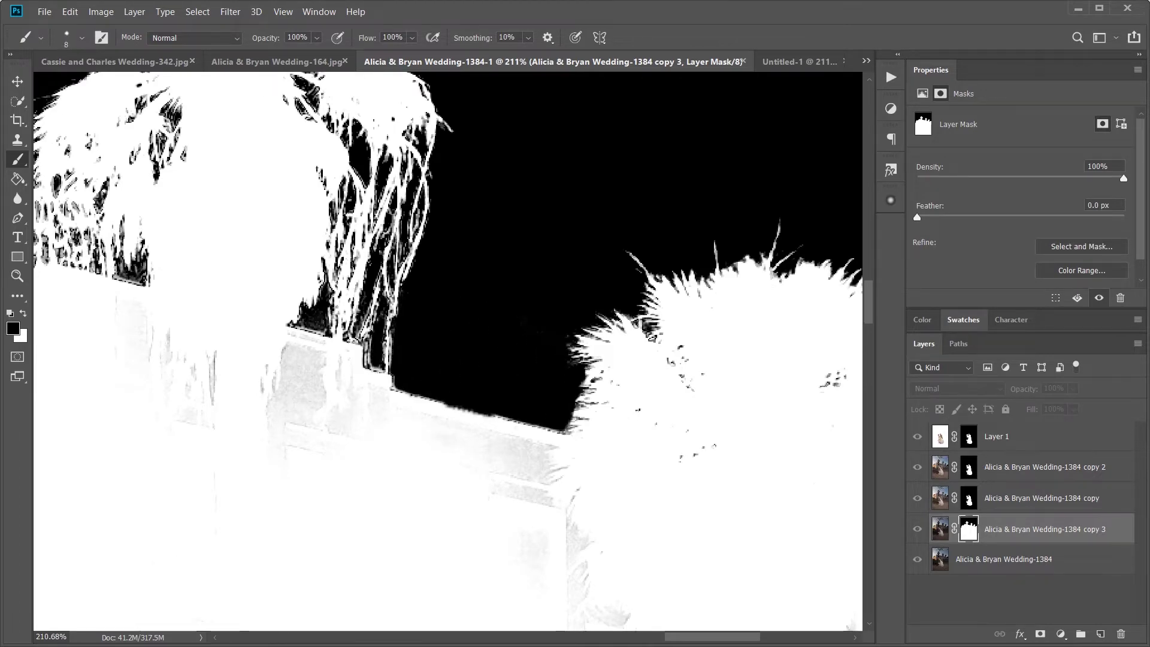
pyautogui.hscroll(-10, 347, 233)
pyautogui.hscroll(-15, 347, 233)
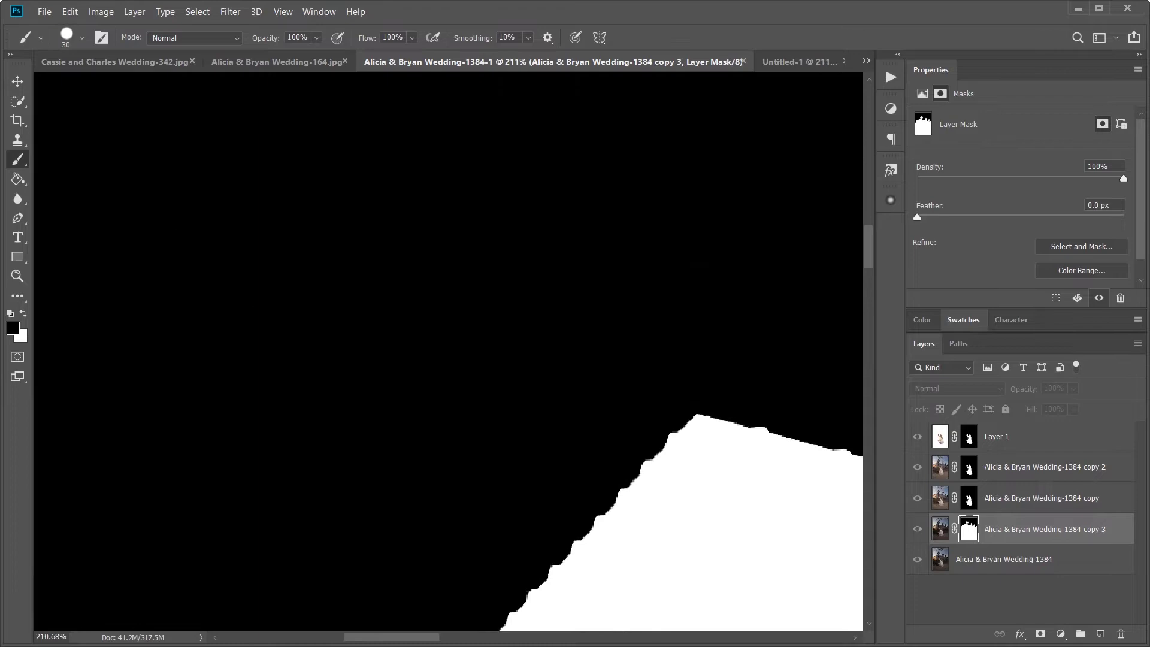
# Step: Commit the placed Texan sky (7) layer and target the copy 3 layer mask
pyautogui.press(']')
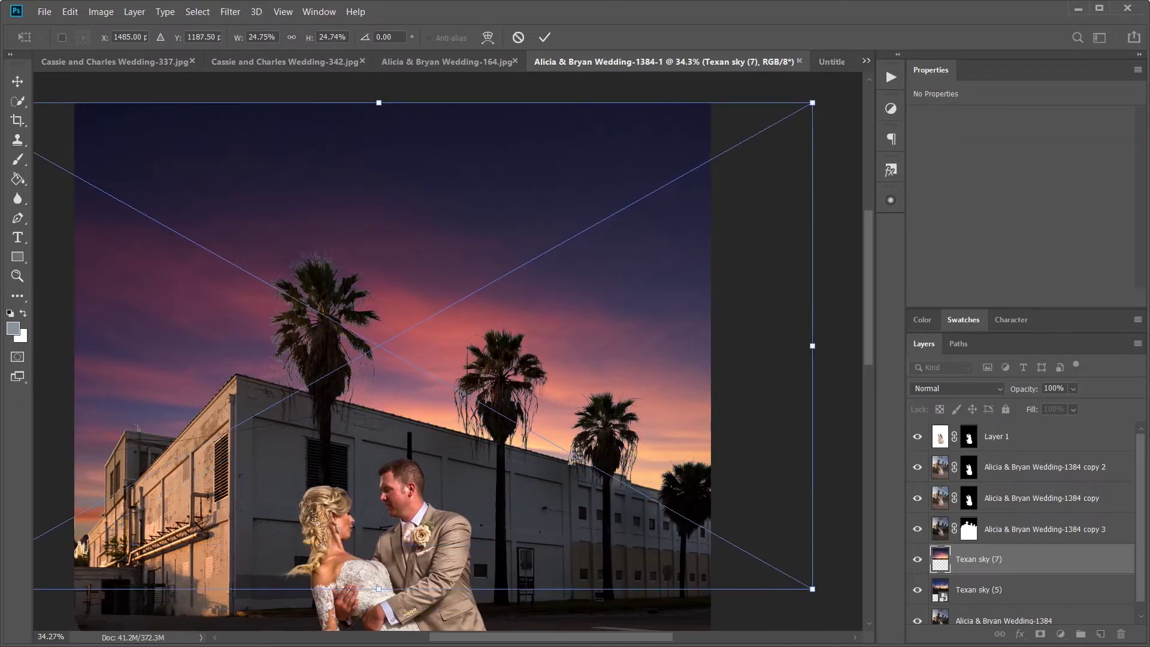
pyautogui.press('Return')
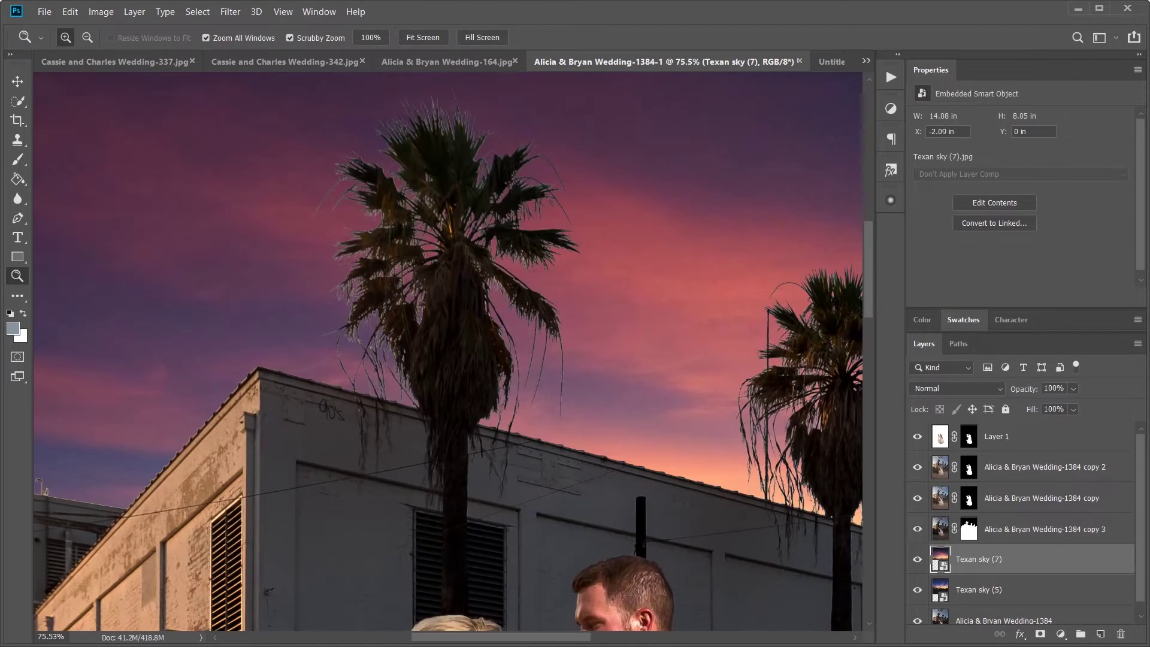
pyautogui.click(969, 529)
# Step: Lasso the palm tops on the copy 3 mask and tighten them with Levels
pyautogui.hotkey('ctrl', '-')
pyautogui.keyDown('alt'); pyautogui.click(969, 529); pyautogui.keyUp('alt')
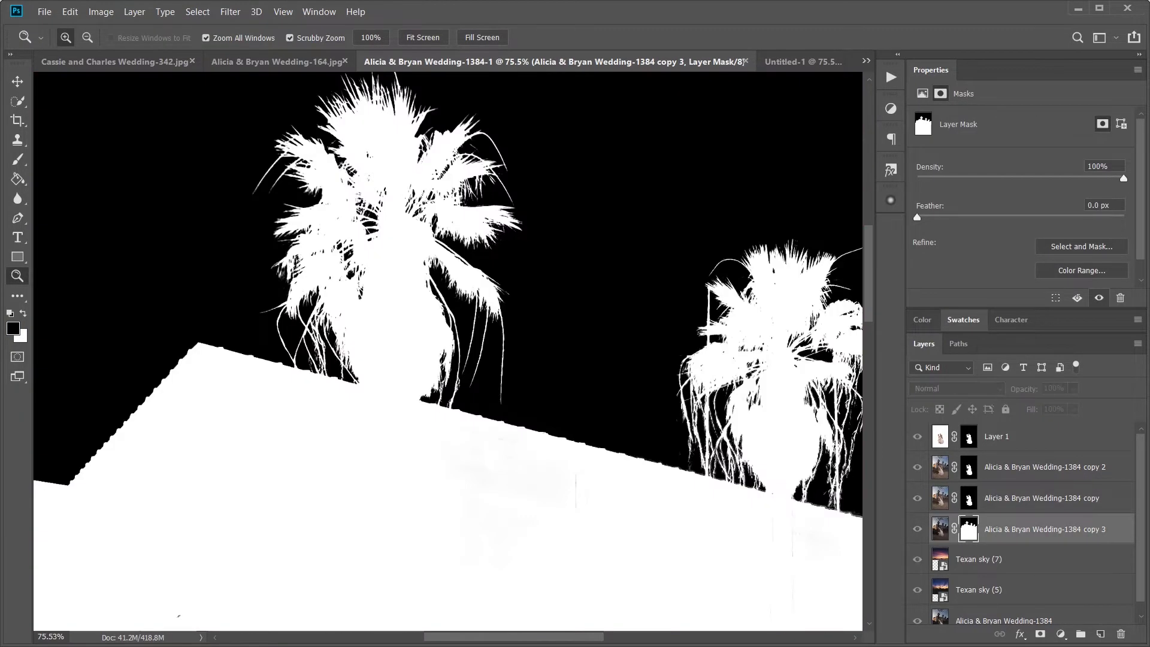
pyautogui.press('l')
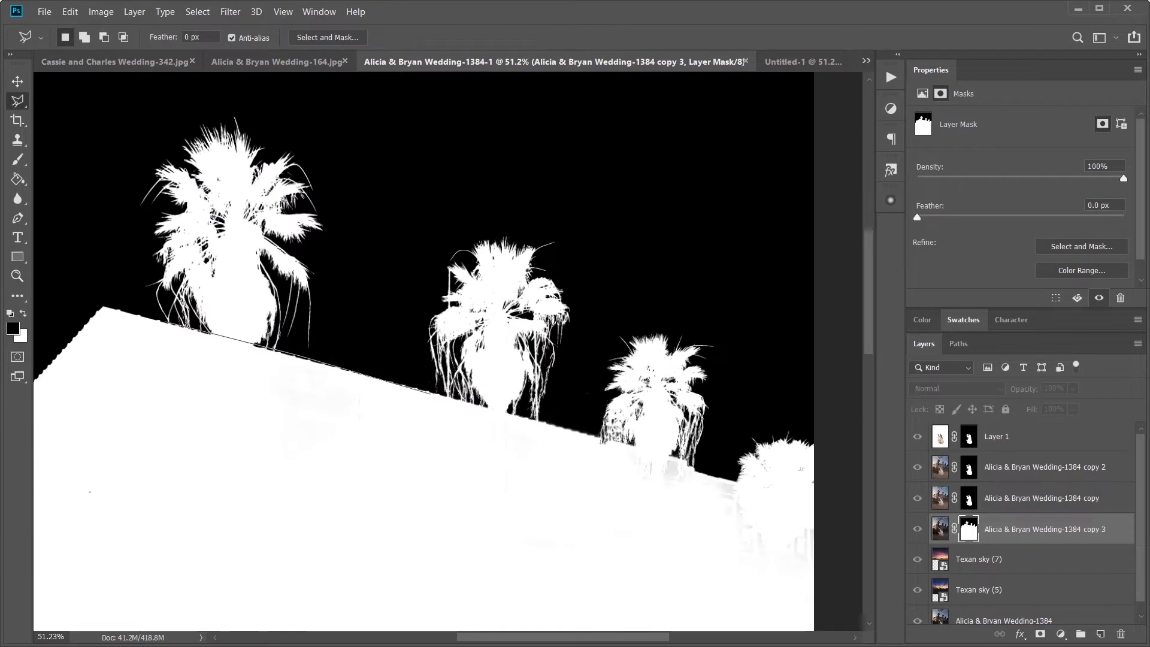
pyautogui.press('Return')
pyautogui.hotkey('alt', 't')
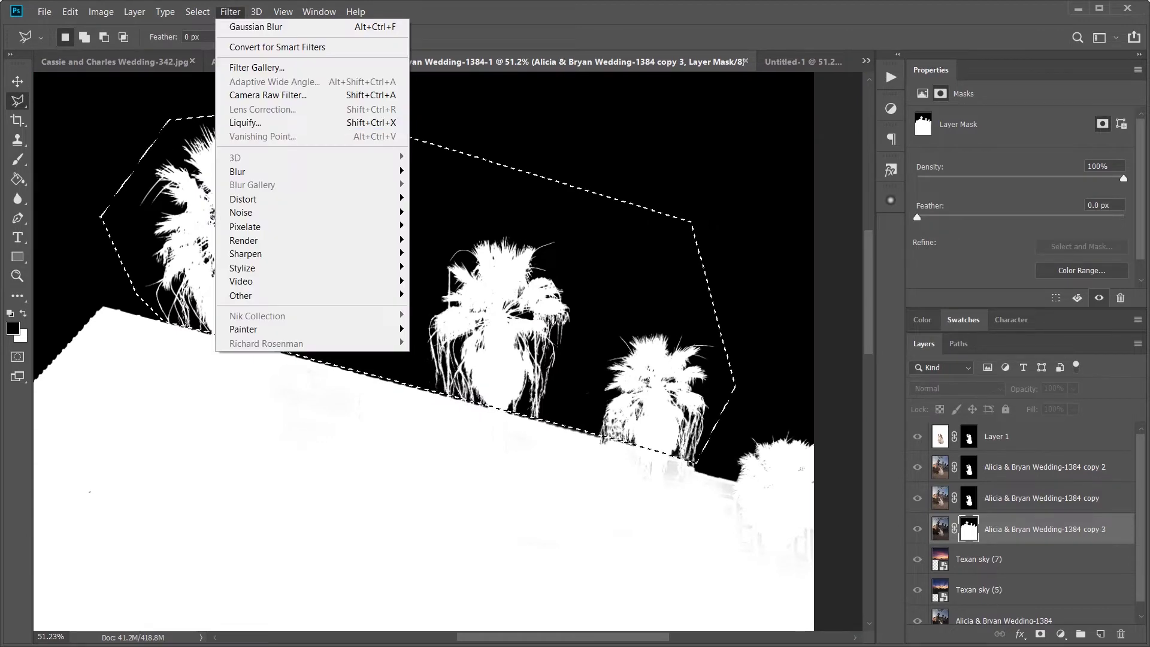
pyautogui.press('Escape')
pyautogui.hotkey('ctrl', 'l')
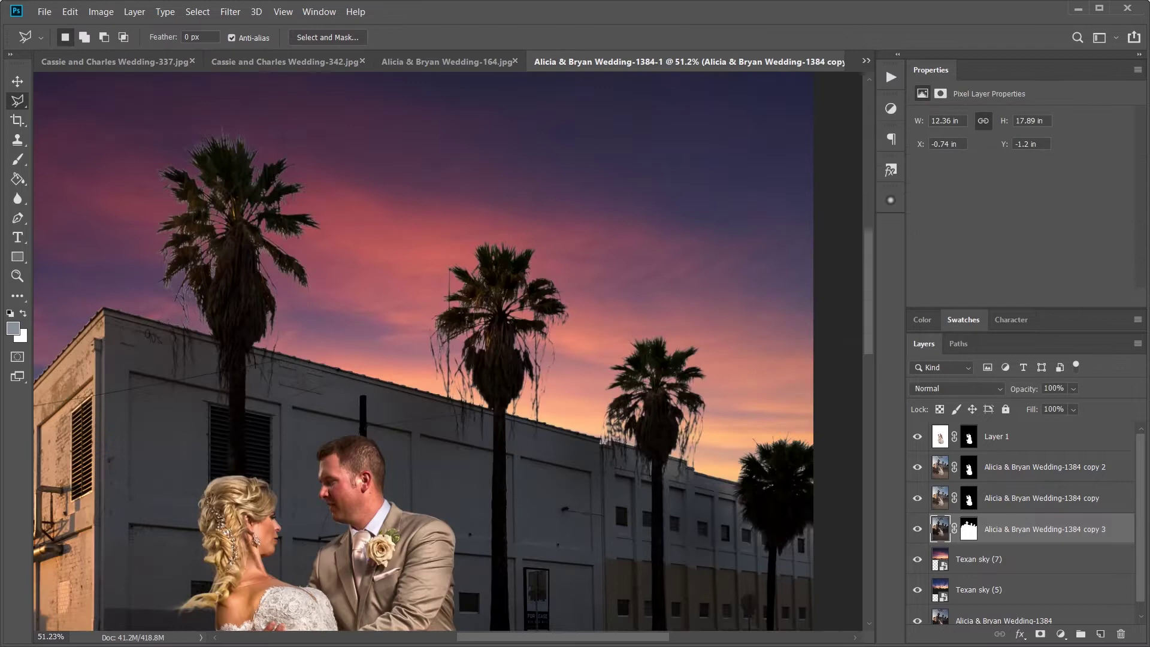
pyautogui.scroll(4, 264, 197)
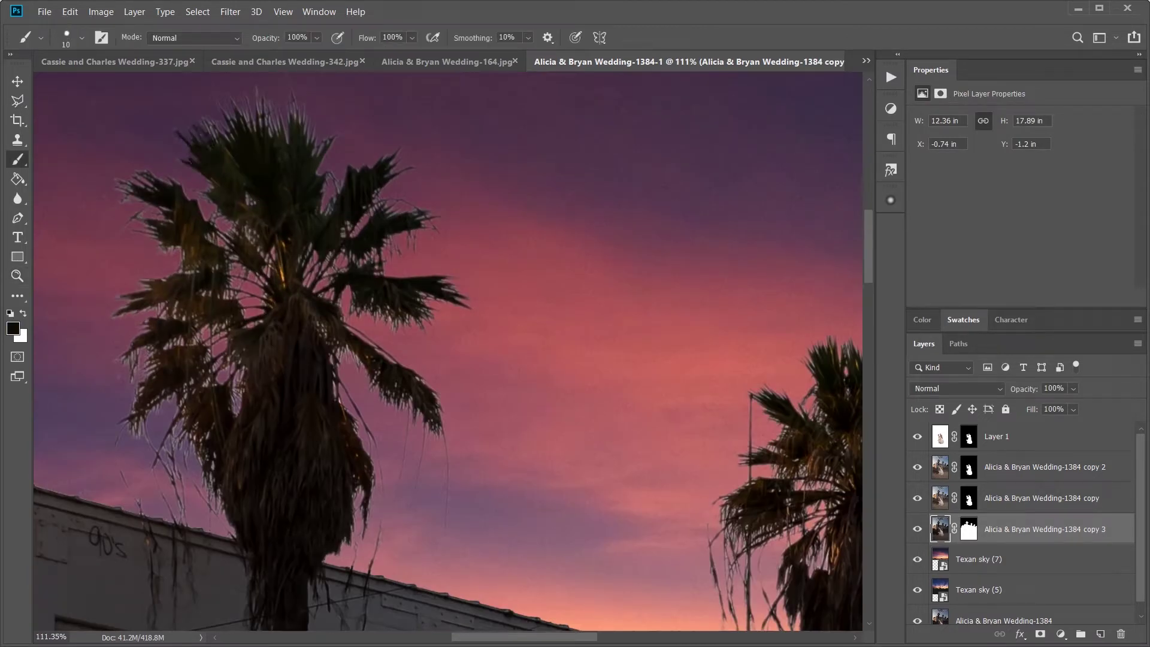
# Step: Darken the left palm's fronds and trunk and the hanging fronds near the roofline with a soft brush
pyautogui.rightClick(424, 203)
pyautogui.press('Return')
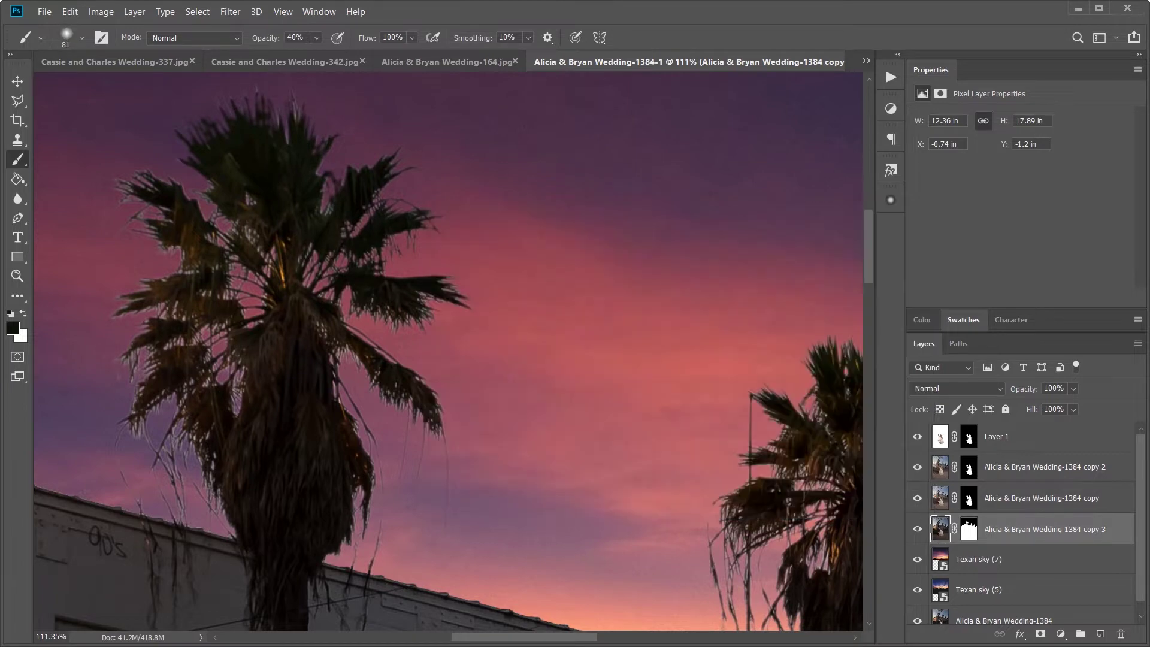
pyautogui.moveTo(144, 258); pyautogui.dragTo(234, 383)
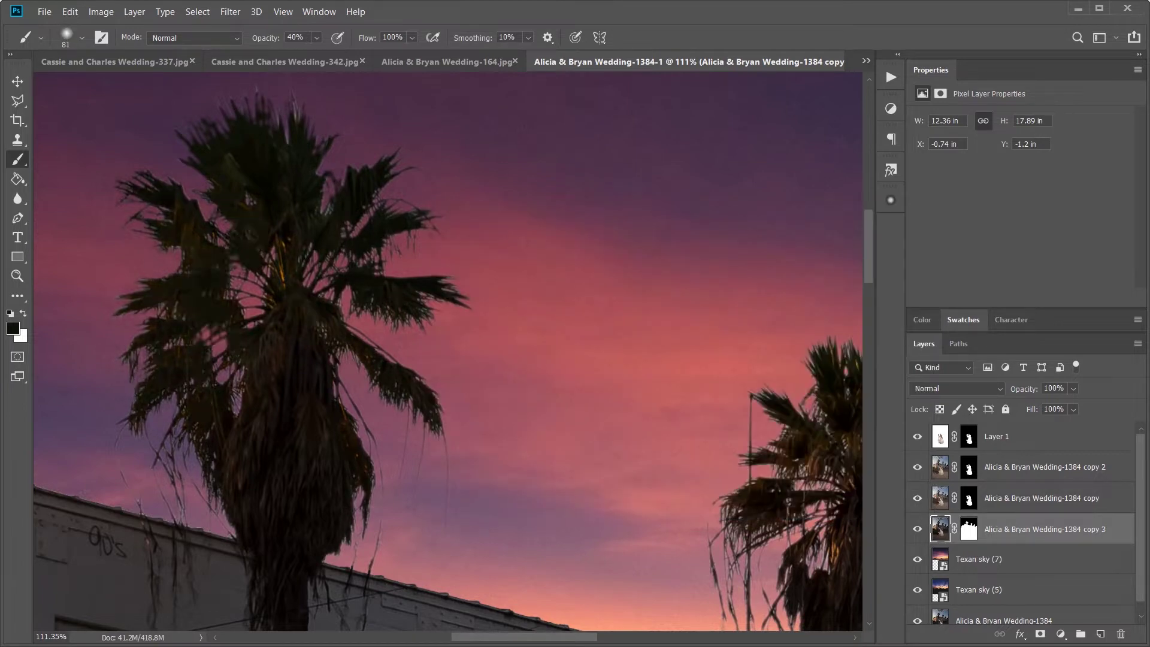
pyautogui.moveTo(629, 420); pyautogui.dragTo(270, 204)
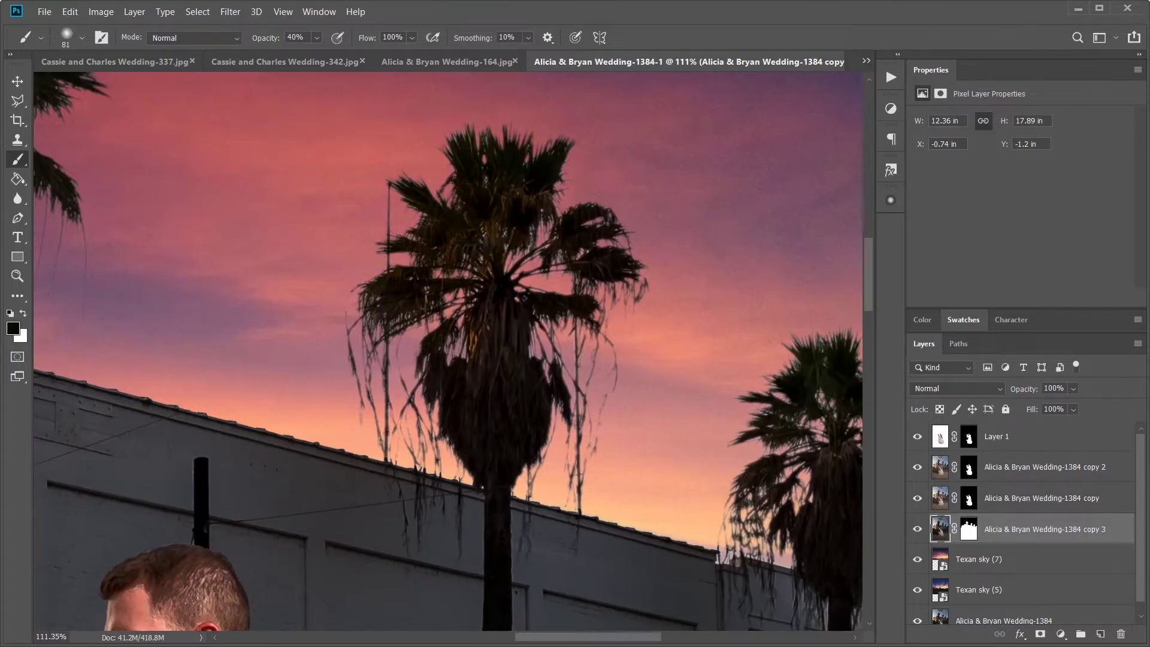
pyautogui.moveTo(599, 420); pyautogui.dragTo(270, 329)
pyautogui.moveTo(390, 353); pyautogui.dragTo(431, 455)
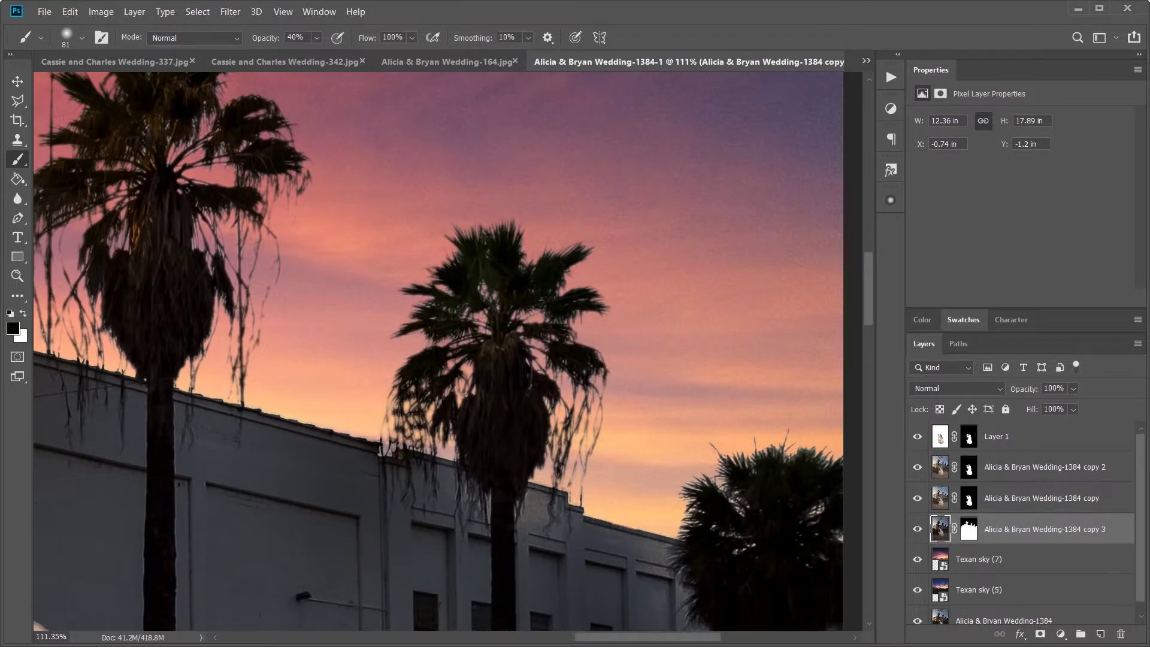
pyautogui.scroll(5, 380, 456)
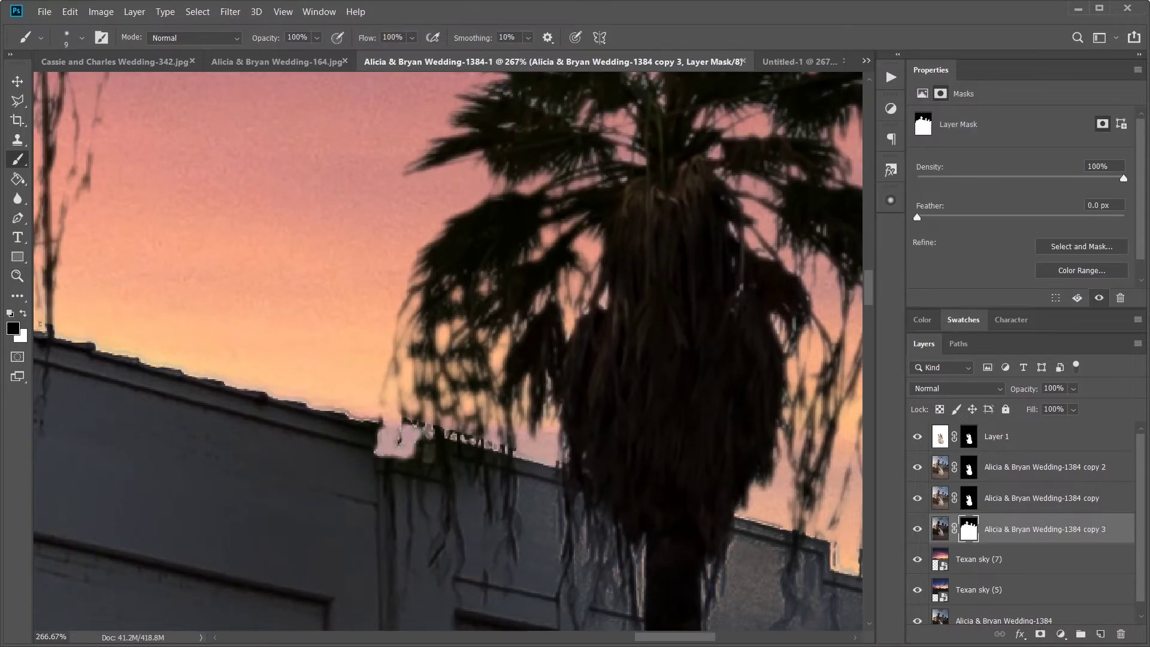
pyautogui.moveTo(398, 438)
pyautogui.mouseDown()
pyautogui.moveTo(455, 360)
pyautogui.moveTo(419, 390)
pyautogui.moveTo(479, 383)
pyautogui.mouseUp()
# Step: Paint out the glowing halo fronds beside the building's left edge on the mask
pyautogui.press('z')
pyautogui.scroll(-5, 479, 383)
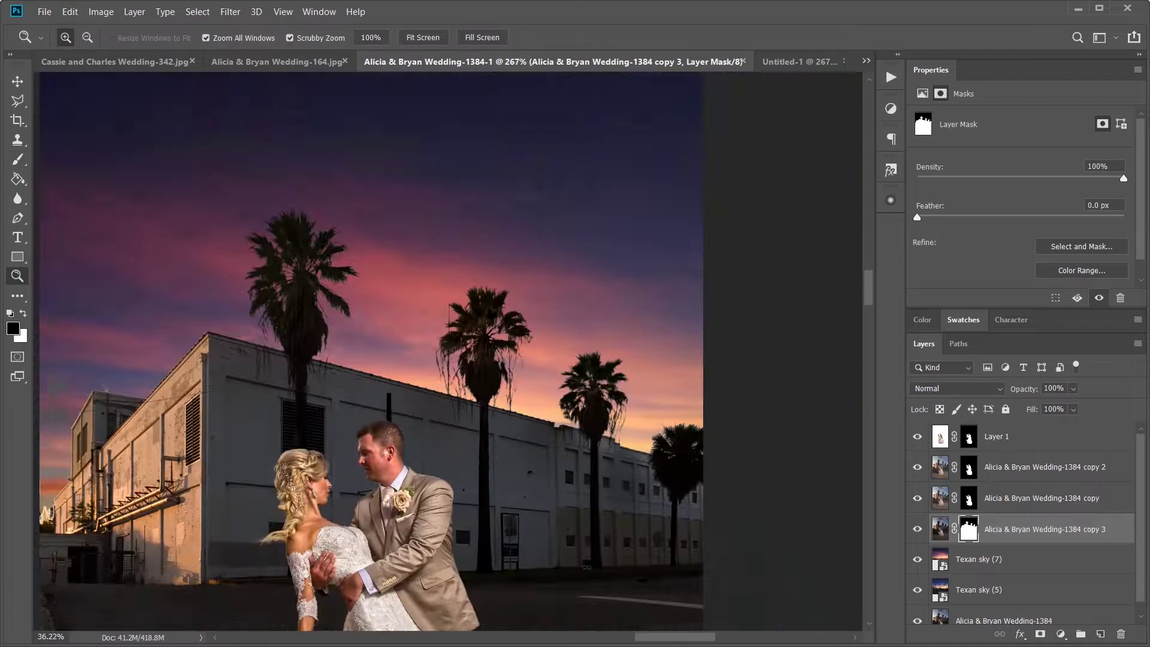
pyautogui.scroll(3, 479, 383)
pyautogui.press('b')
pyautogui.rightClick(509, 342)
pyautogui.press('Escape')
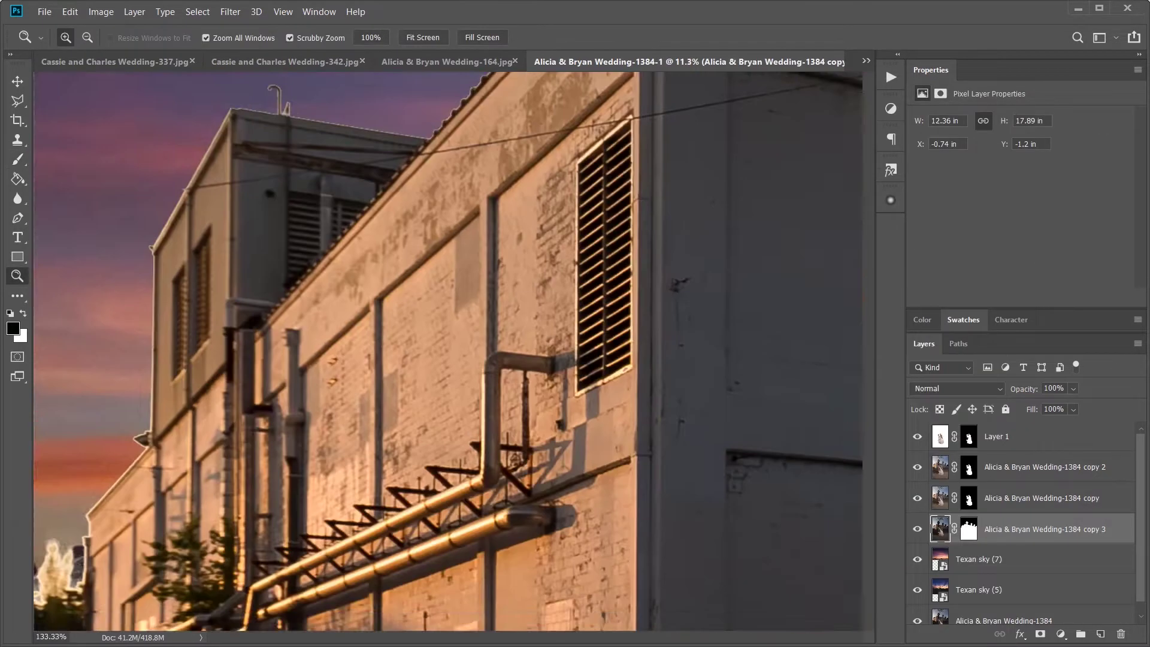
pyautogui.scroll(-4, 419, 359)
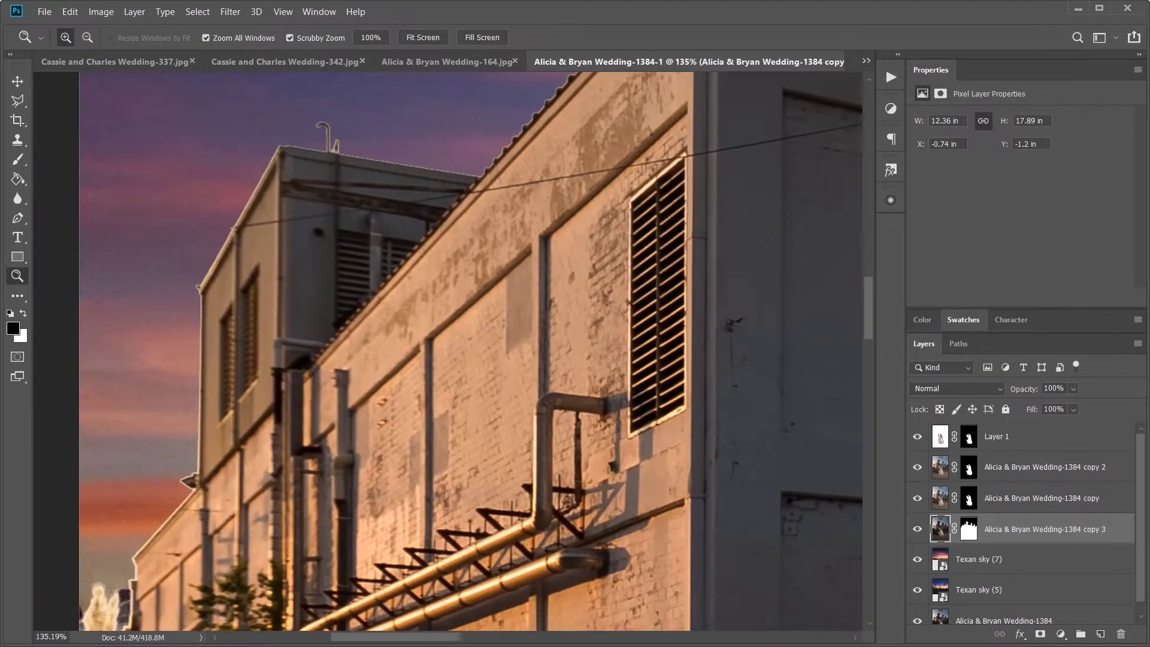
pyautogui.scroll(6, 261, 508)
pyautogui.press('b')
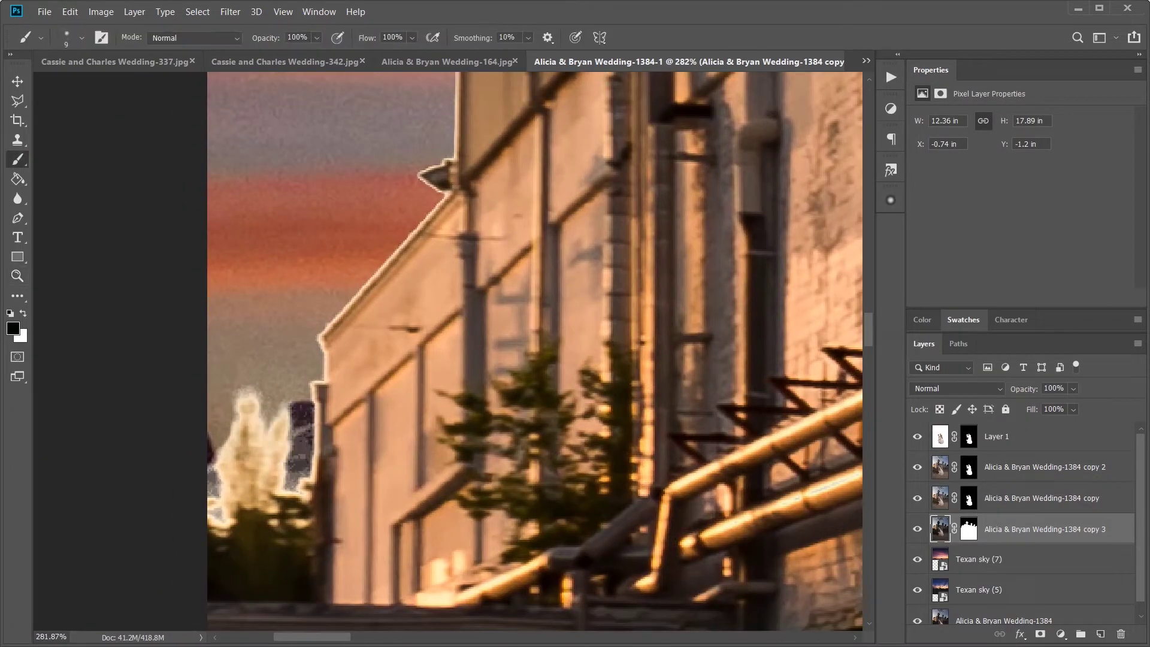
pyautogui.hotkey('ctrl', '\\')
pyautogui.moveTo(288, 413); pyautogui.dragTo(228, 497)
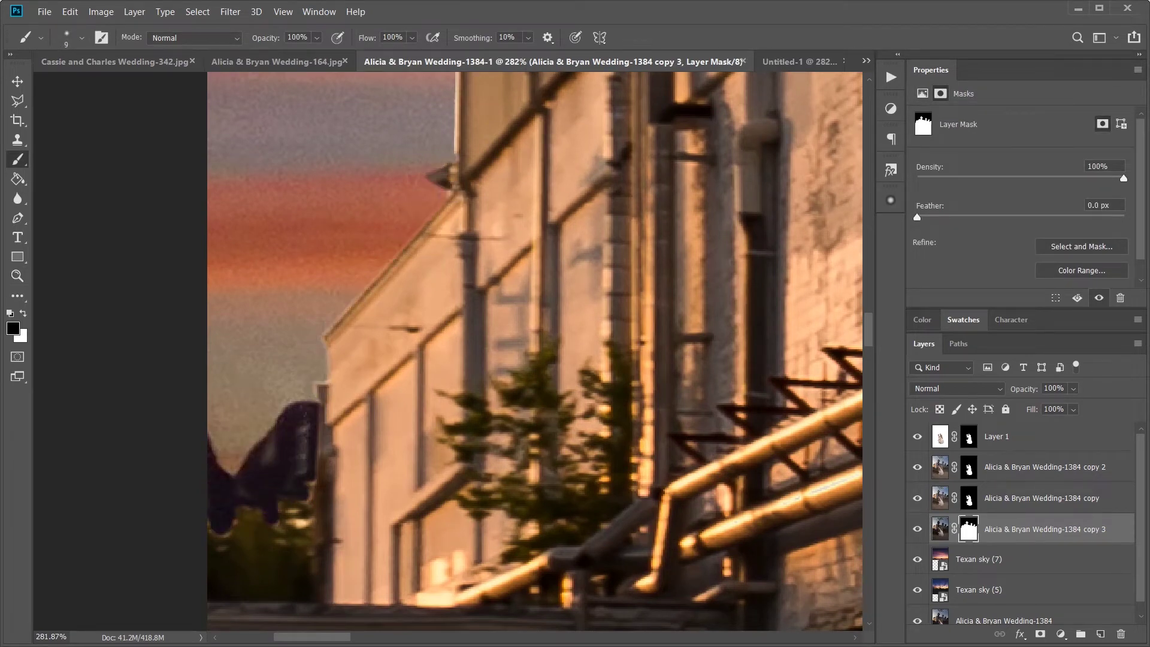
pyautogui.scroll(8, 420, 299)
pyautogui.hscroll(3, 419, 300)
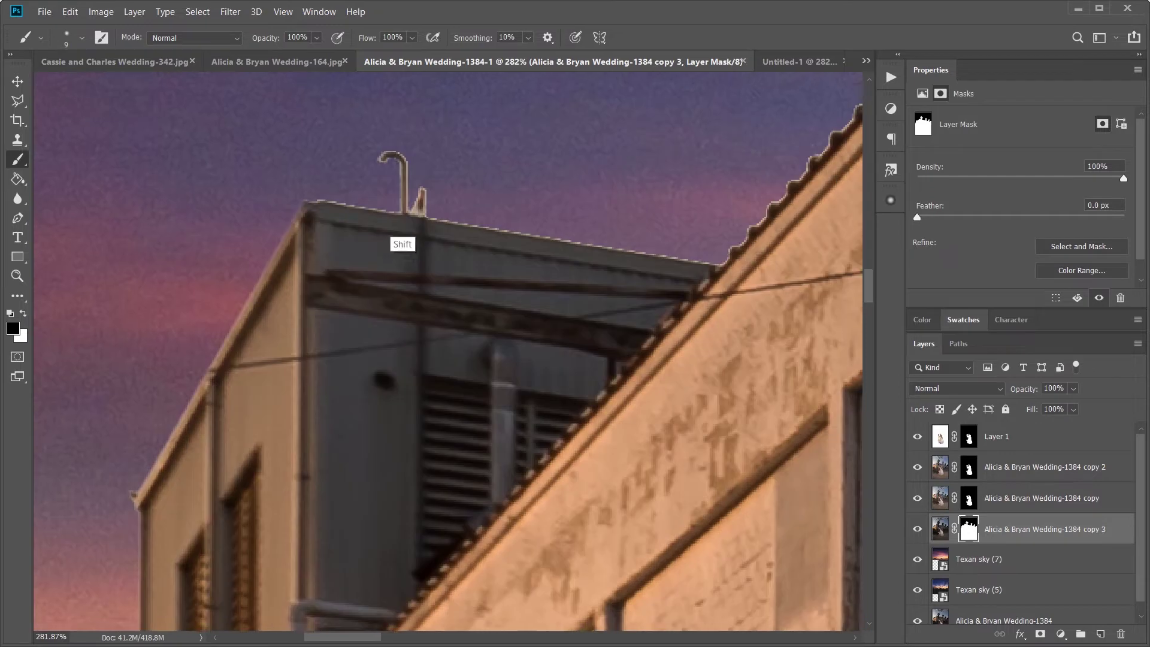
pyautogui.scroll(-3, 448, 351)
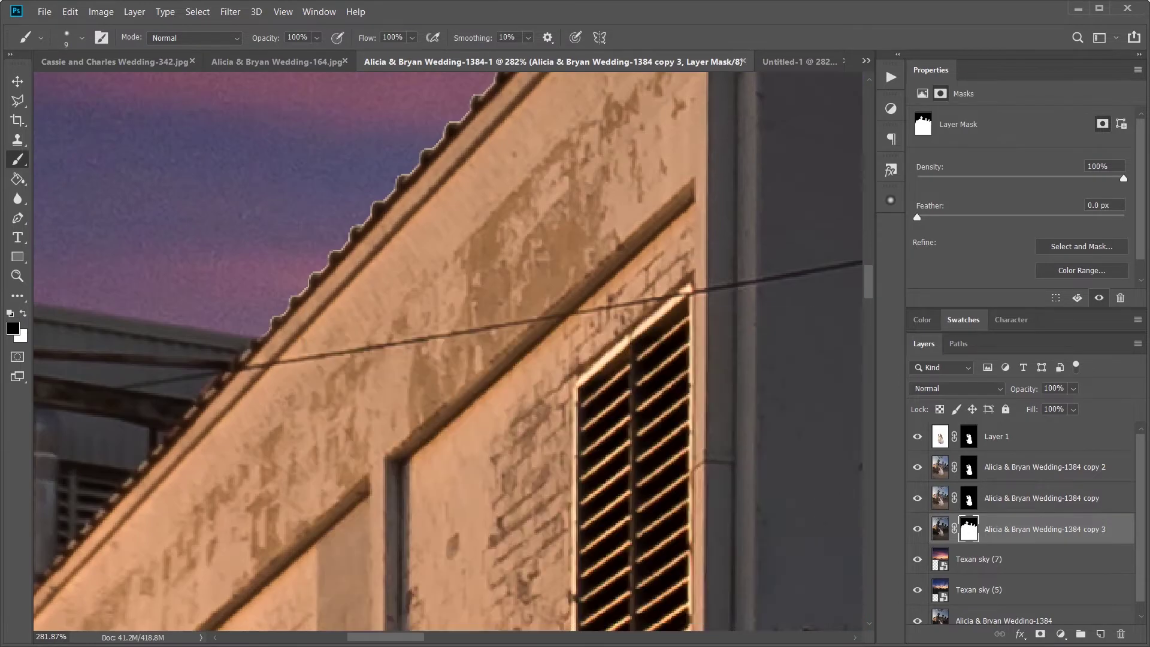
# Step: Remove the roof peak from the sky selection and shrink the brush to 20 near the palm
pyautogui.scroll(3, 448, 351)
pyautogui.press('w')
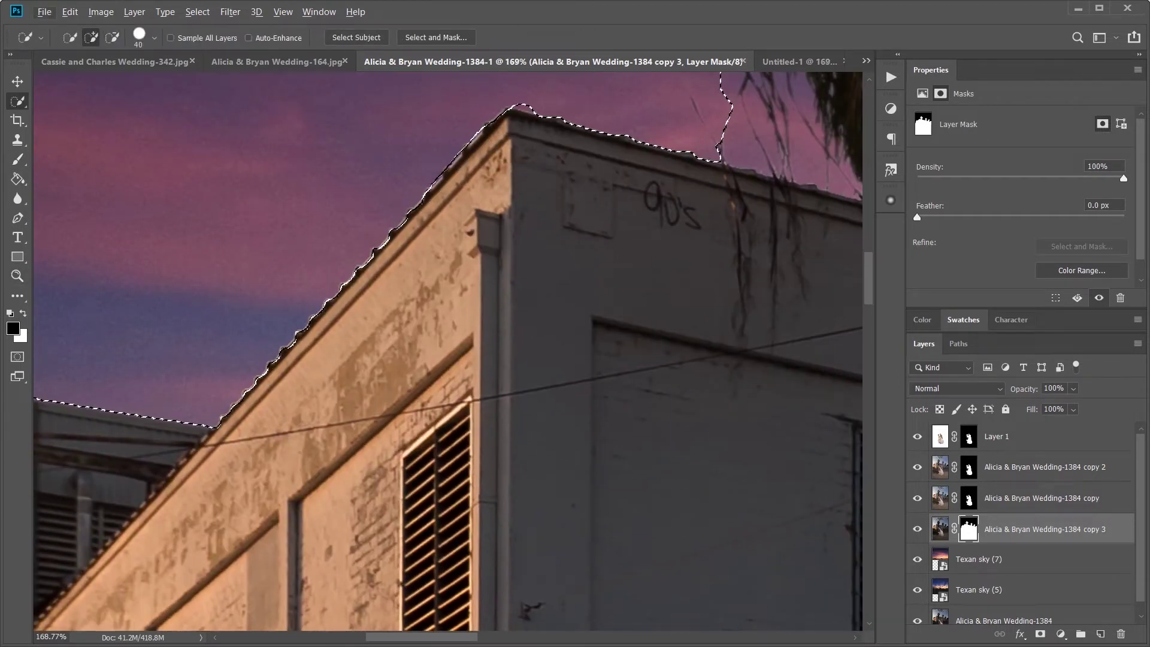
pyautogui.hscroll(2, 448, 351)
pyautogui.scroll(1, 448, 351)
pyautogui.keyDown('alt'); pyautogui.click(414, 165); pyautogui.keyUp('alt')
pyautogui.press('b')
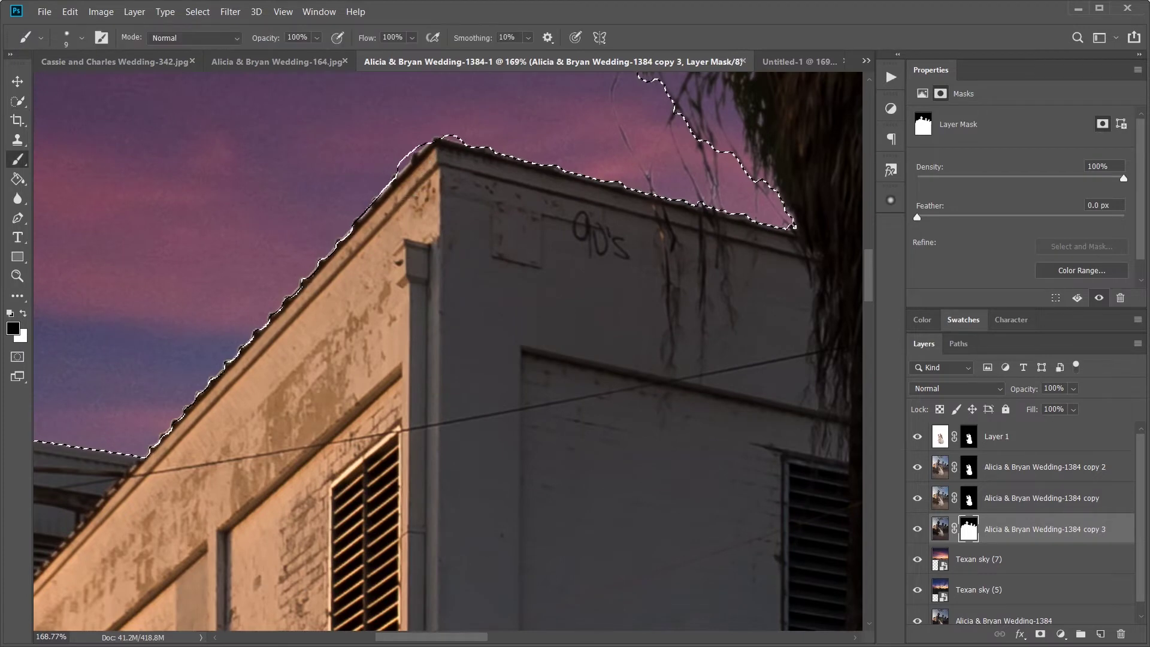
pyautogui.hotkey('ctrl', 'd')
pyautogui.moveTo(448, 300); pyautogui.dragTo(382, 368)
pyautogui.press('[')
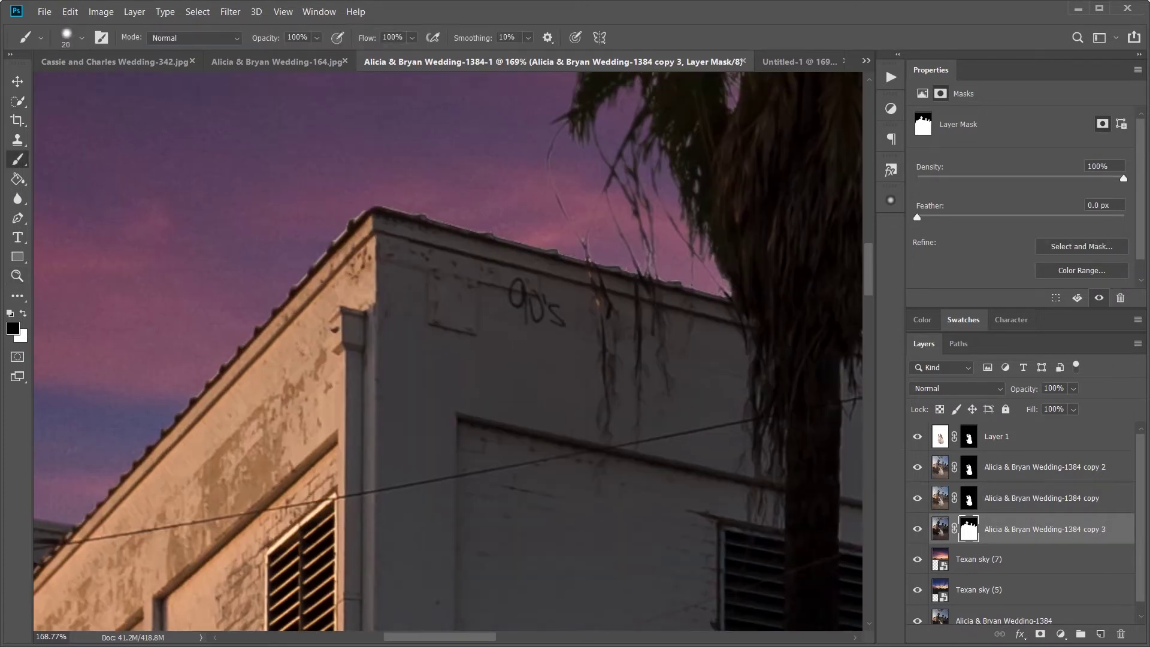
# Step: Paint along the palm fronds on the copy 3 mask to clean the halo fringes
pyautogui.hotkey('ctrl', '2')
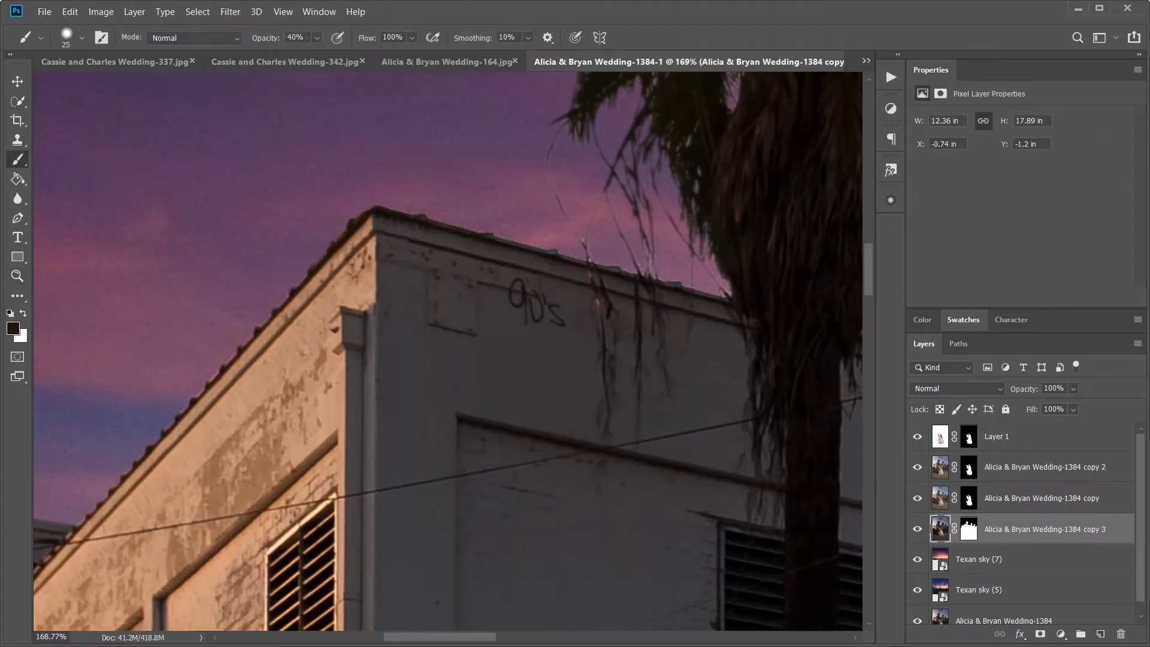
pyautogui.moveTo(527, 467); pyautogui.dragTo(197, 210)
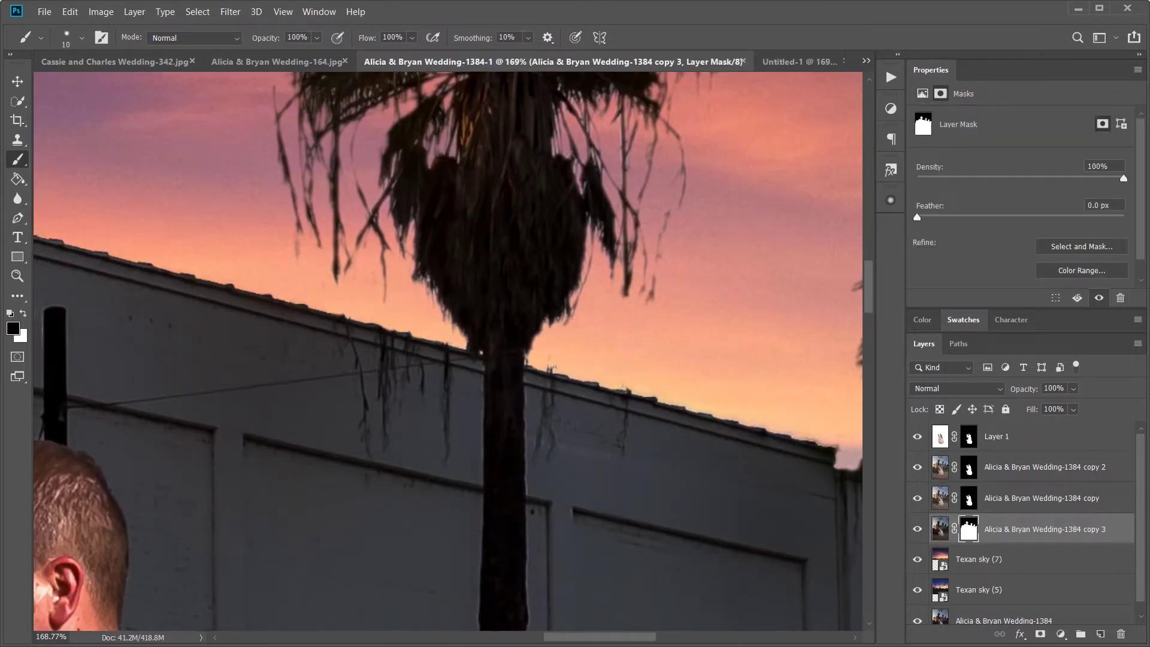
pyautogui.scroll(-5, 449, 354)
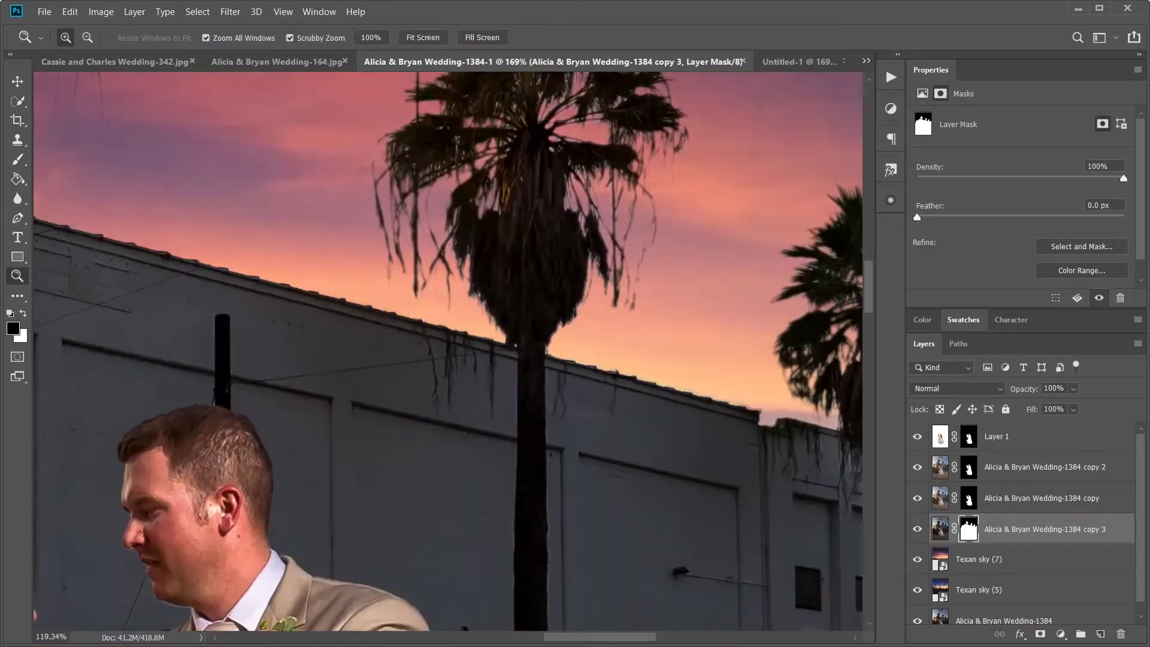
pyautogui.scroll(8, 449, 354)
pyautogui.hscroll(5, 448, 351)
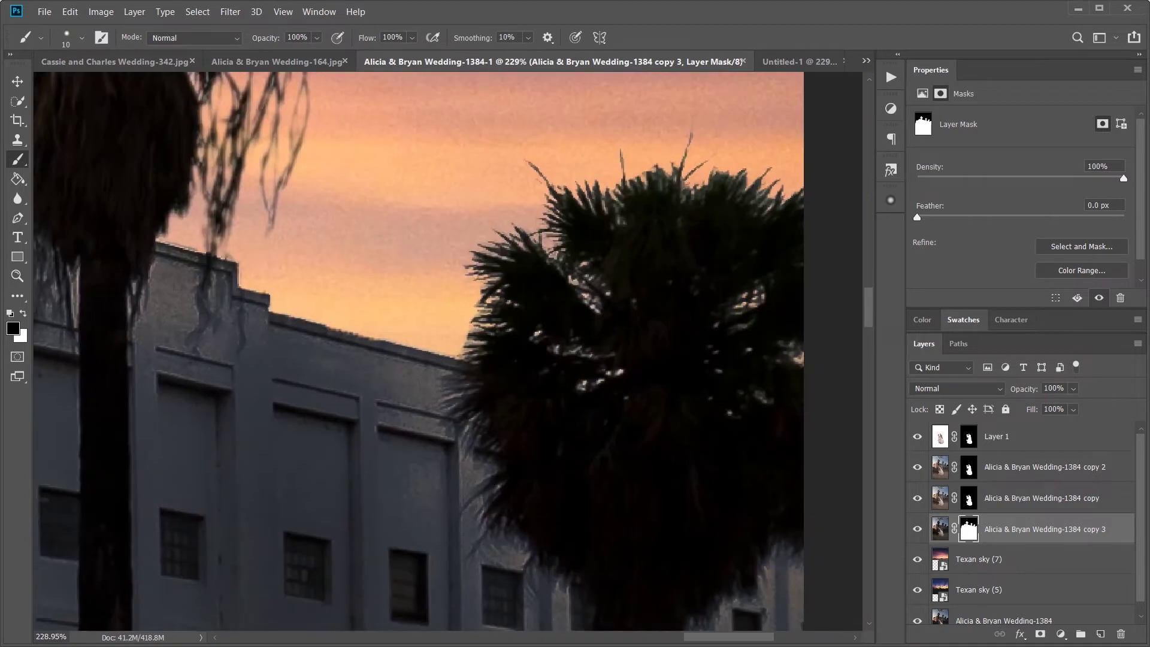
pyautogui.press('z')
pyautogui.scroll(-5, 450, 353)
pyautogui.scroll(6, 450, 354)
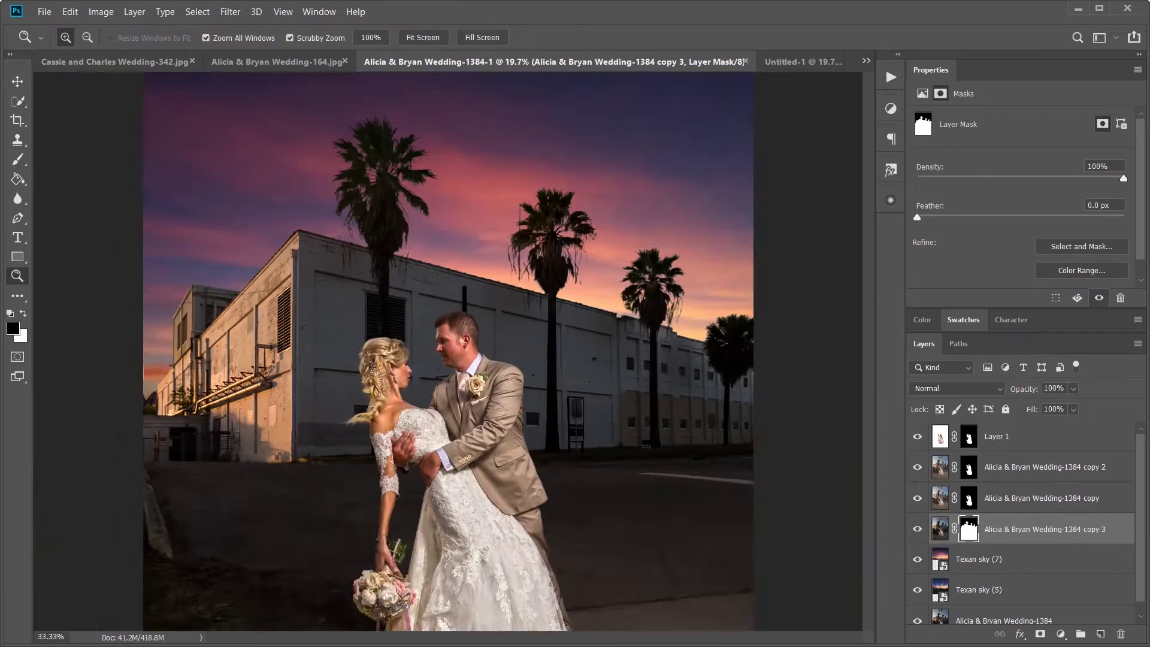
pyautogui.press('b')
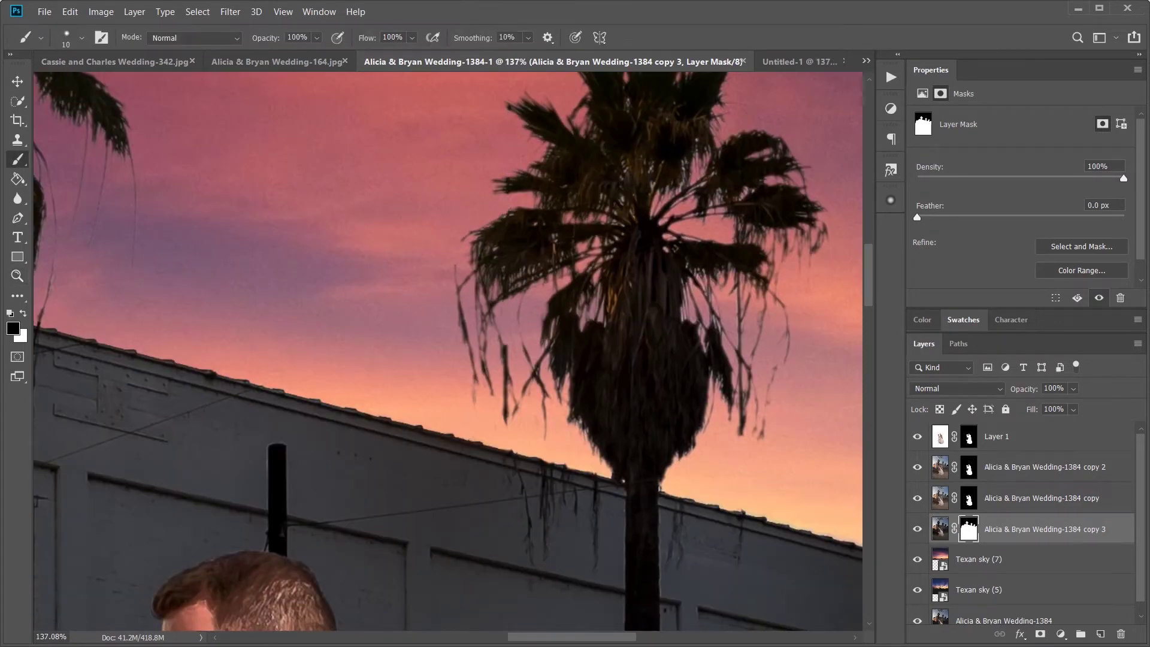
pyautogui.scroll(-5, 447, 351)
pyautogui.scroll(3, 448, 351)
pyautogui.press('[')
pyautogui.press('[')
pyautogui.press('[')
pyautogui.press('[')
pyautogui.press('[')
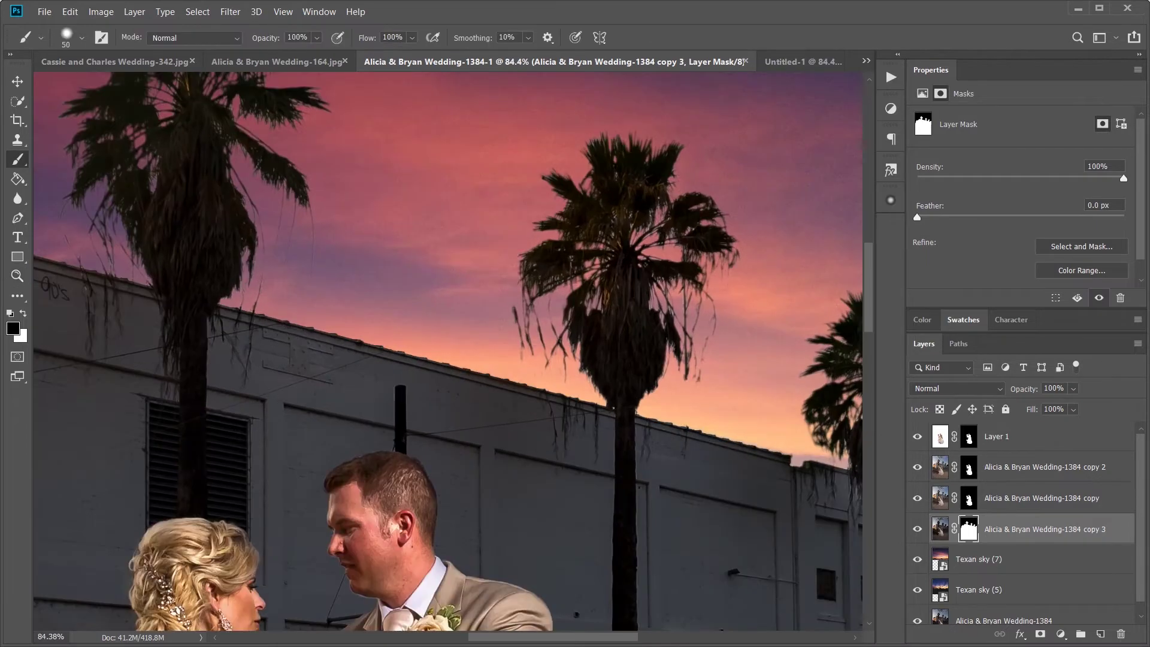
pyautogui.moveTo(450, 354); pyautogui.dragTo(600, 431)
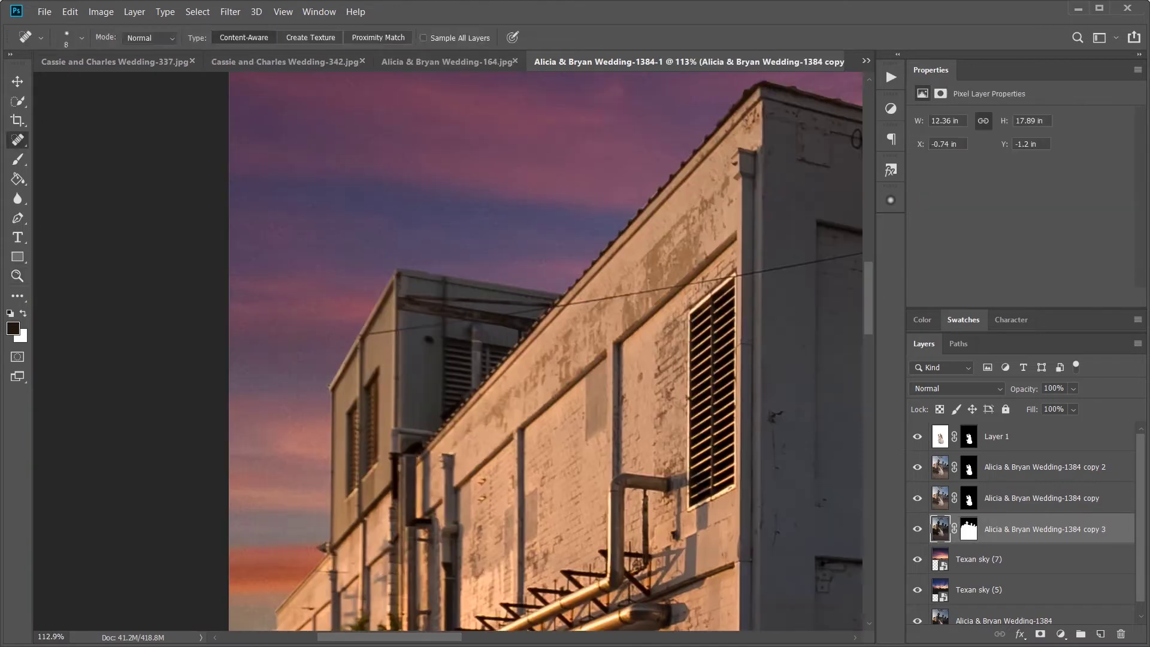
# Step: Zoom in on the building corner and show the Brush Settings panel
pyautogui.scroll(5, 377, 332)
pyautogui.press(']')
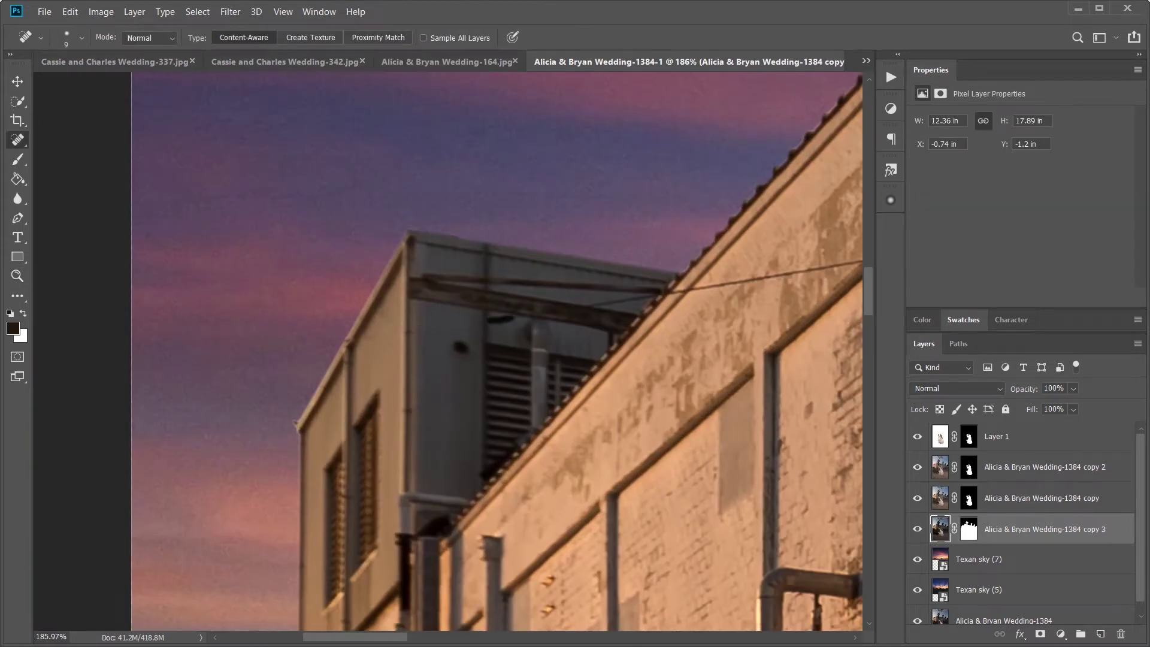
pyautogui.hscroll(5, 448, 351)
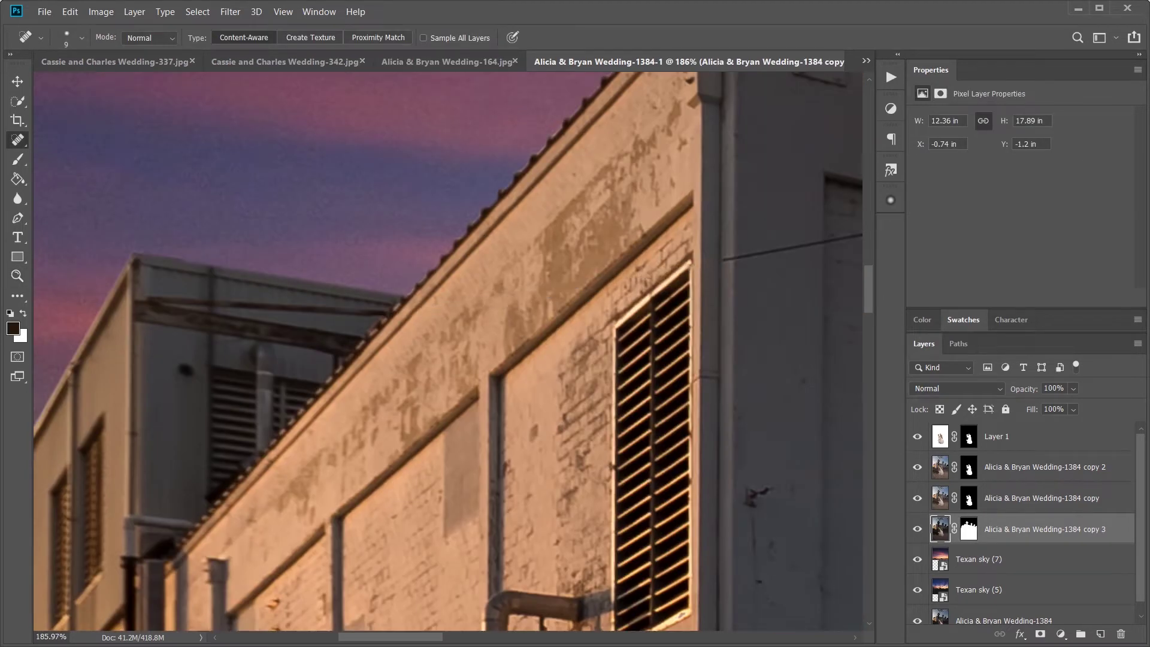
pyautogui.hscroll(8, 448, 356)
pyautogui.hscroll(8, 273, 311)
pyautogui.scroll(2, 273, 311)
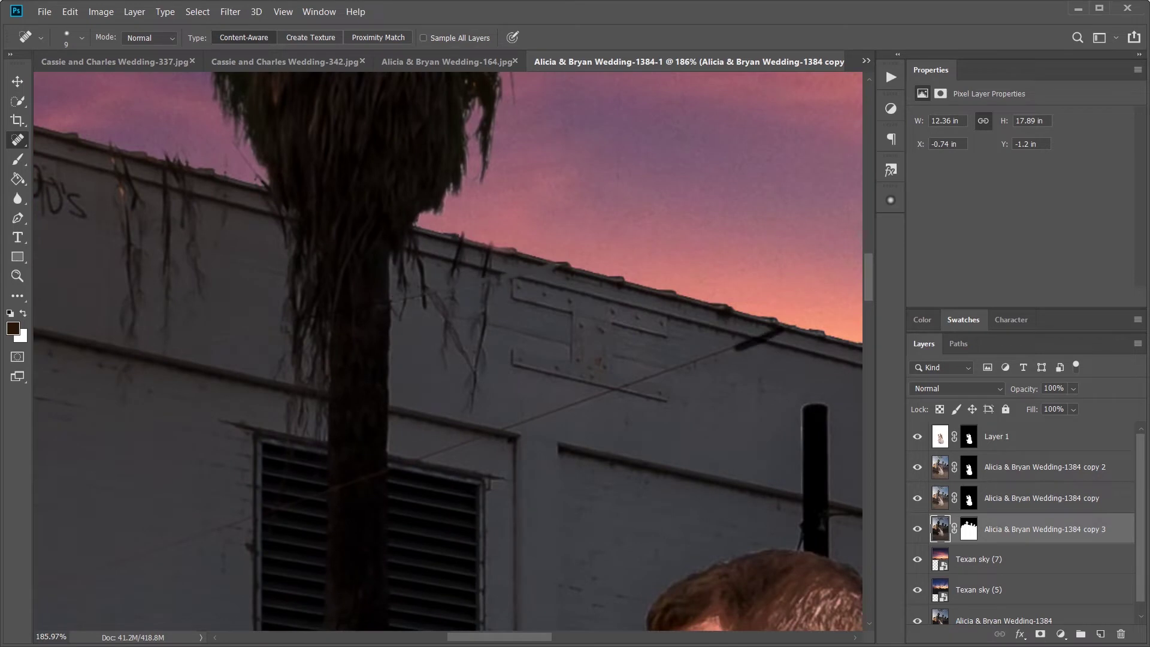
pyautogui.click(319, 11)
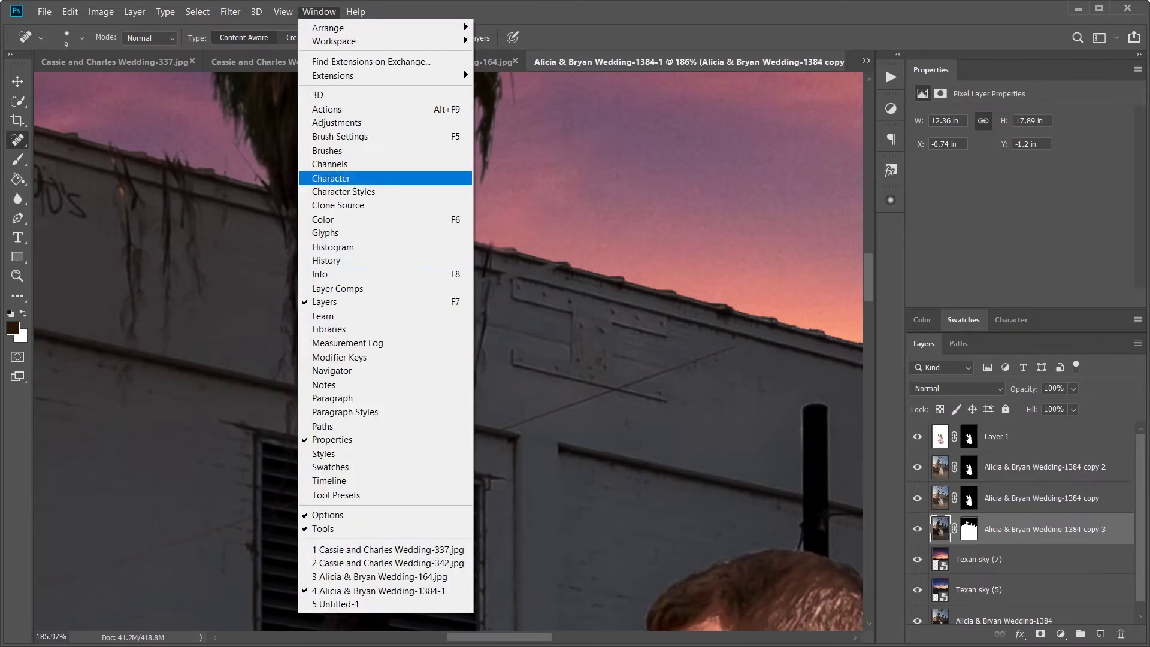
pyautogui.click(360, 178)
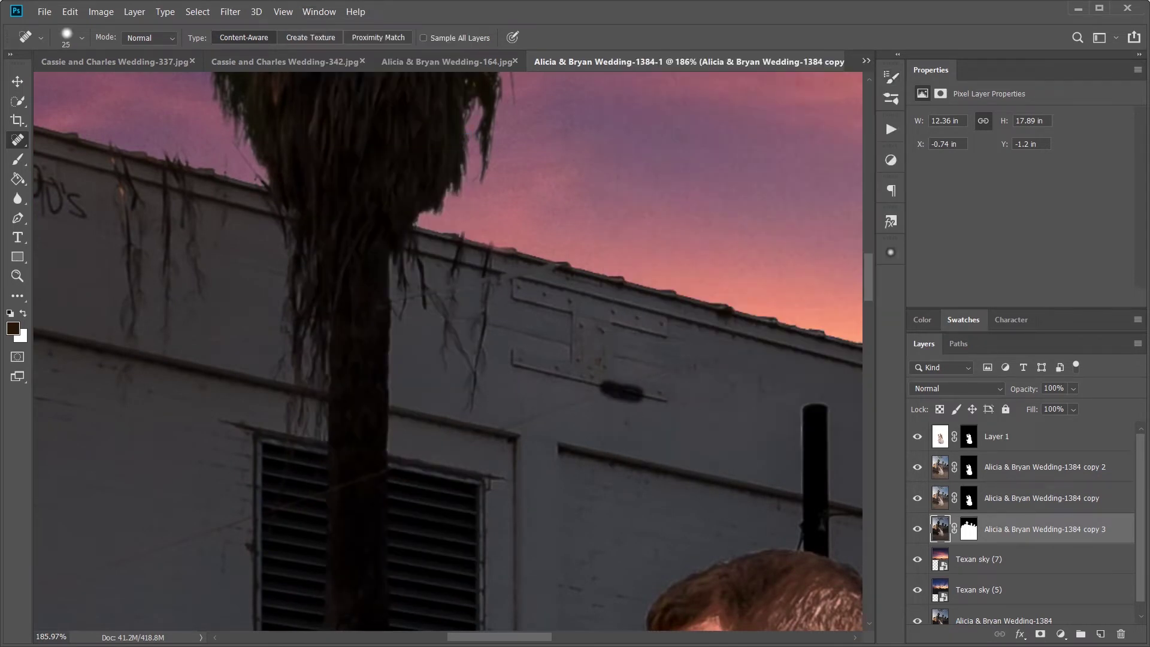
# Step: Spot-heal away the hanging palm strands on the wall and parapet ledge
pyautogui.scroll(-2, 448, 350)
pyautogui.hscroll(-3, 447, 351)
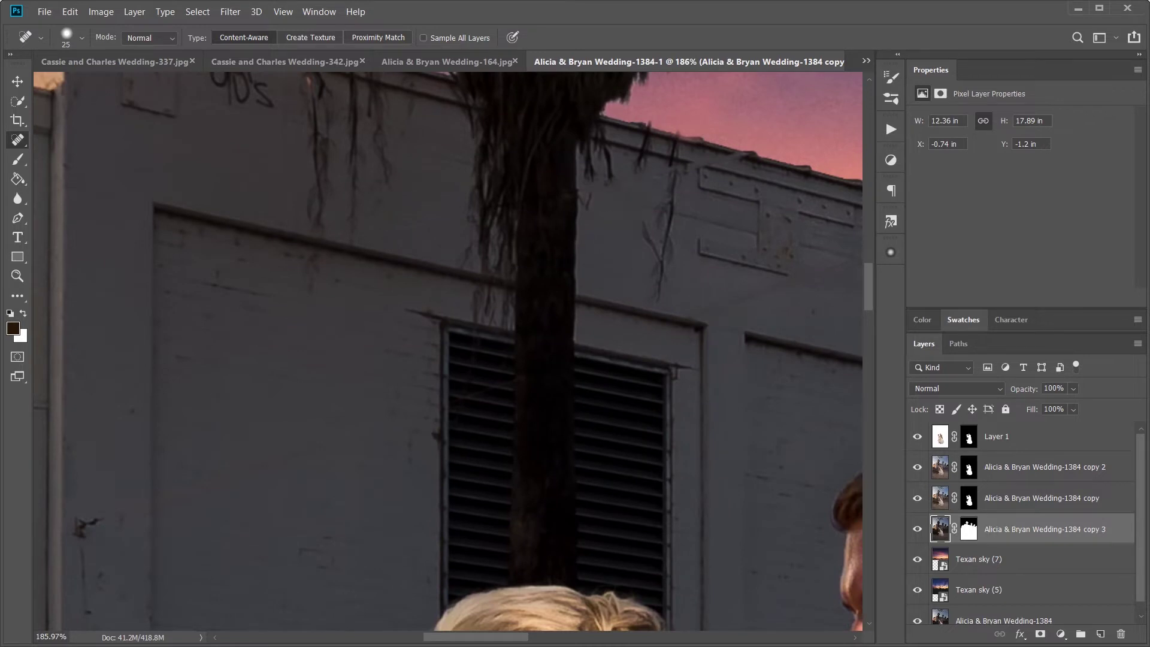
pyautogui.hscroll(12, 448, 351)
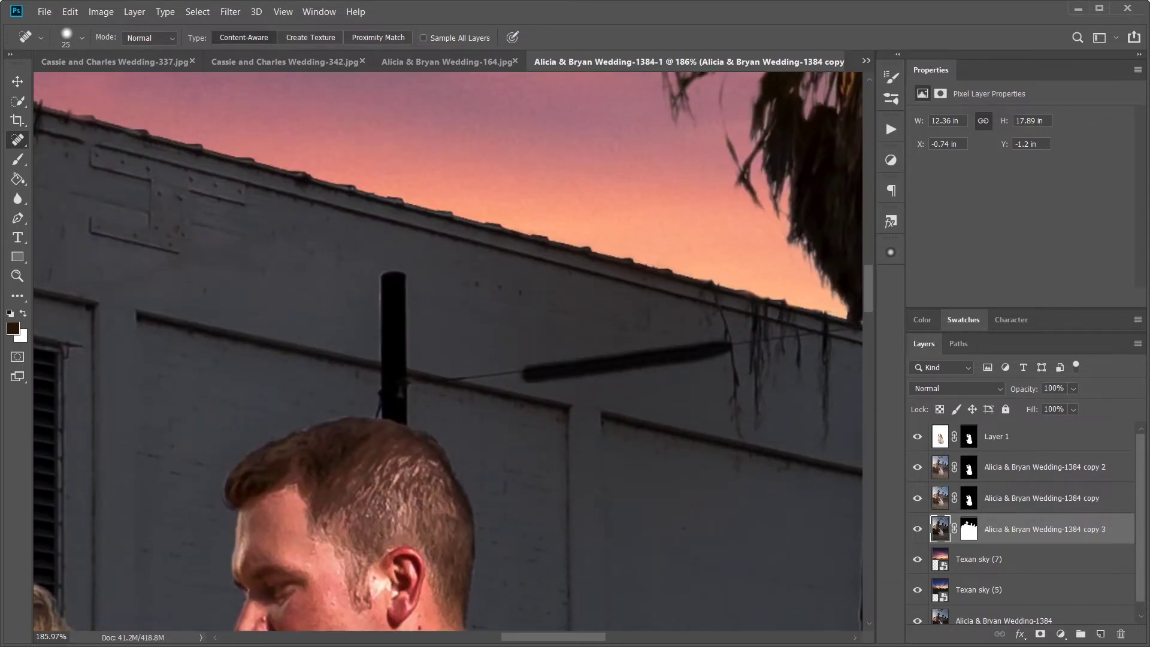
pyautogui.hscroll(10, 448, 350)
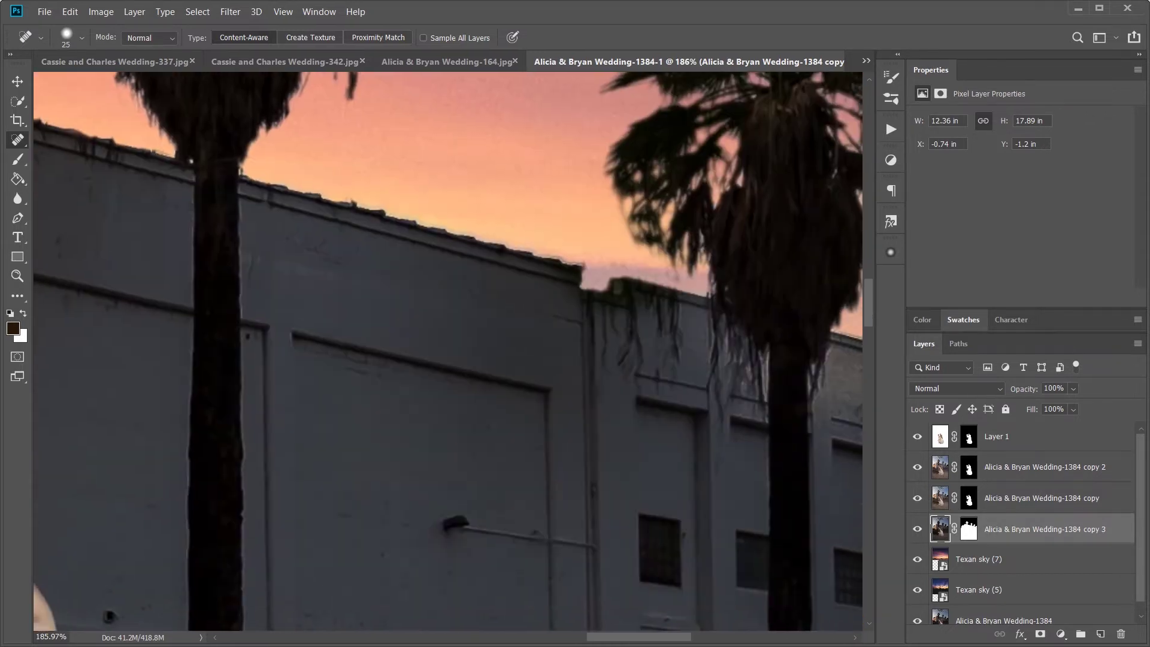
pyautogui.hotkey('ctrl', '0')
pyautogui.scroll(10, 371, 299)
pyautogui.moveTo(354, 222); pyautogui.dragTo(357, 419)
pyautogui.moveTo(414, 491); pyautogui.dragTo(414, 252)
pyautogui.moveTo(369, 257); pyautogui.dragTo(369, 359)
pyautogui.moveTo(455, 258); pyautogui.dragTo(455, 413)
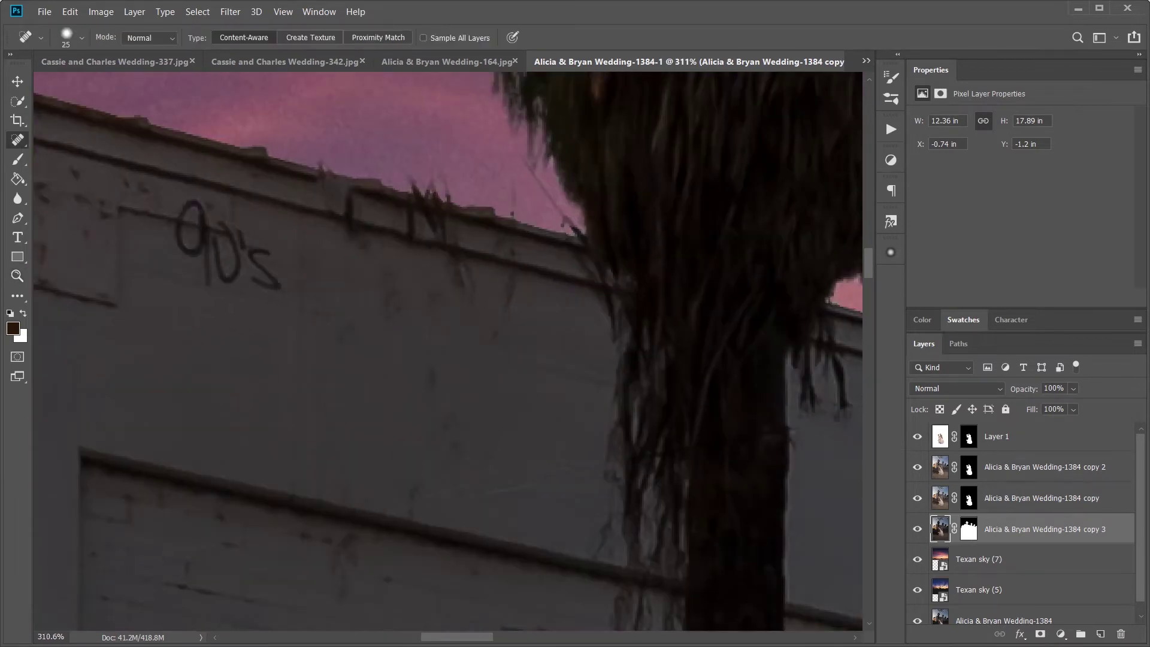
pyautogui.moveTo(378, 216); pyautogui.dragTo(474, 242)
# Step: Group the couple's three layers with Ctrl+G and set the group blend mode to Normal
pyautogui.hotkey('ctrl', '0')
pyautogui.click(996, 437)
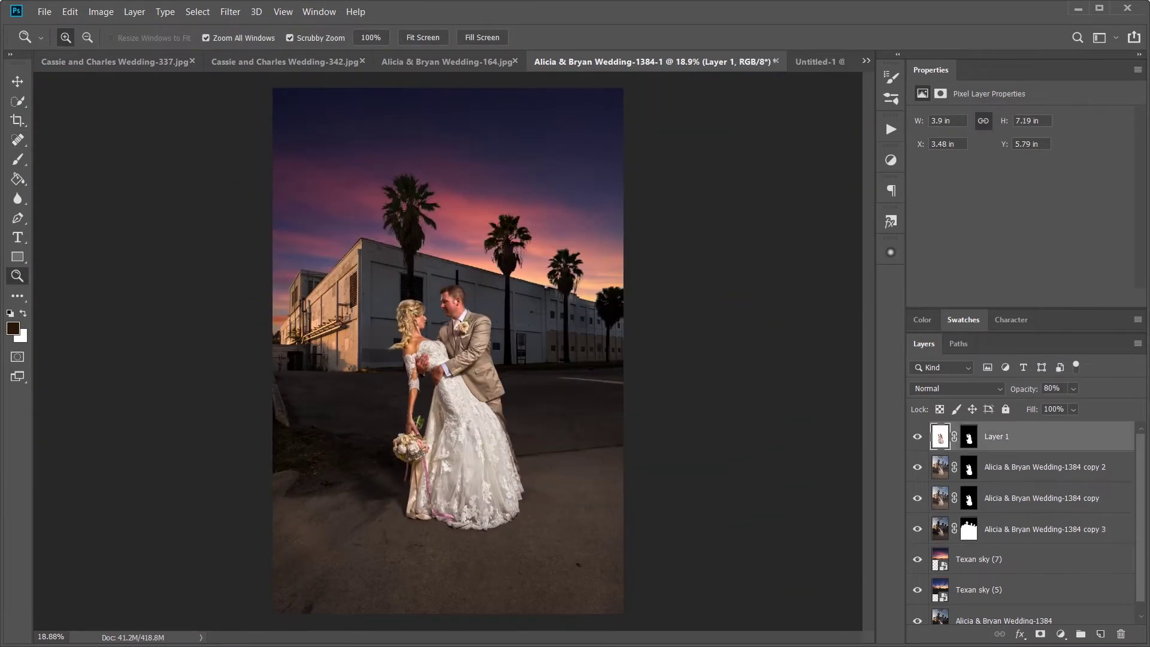
pyautogui.keyDown('shift'); pyautogui.click(1043, 498); pyautogui.keyUp('shift')
pyautogui.hotkey('ctrl', 'g')
pyautogui.click(956, 388)
pyautogui.click(935, 268)
# Step: Add darkening Curves 1 and burn near the bride's arm and the lace gown
pyautogui.press('F2')
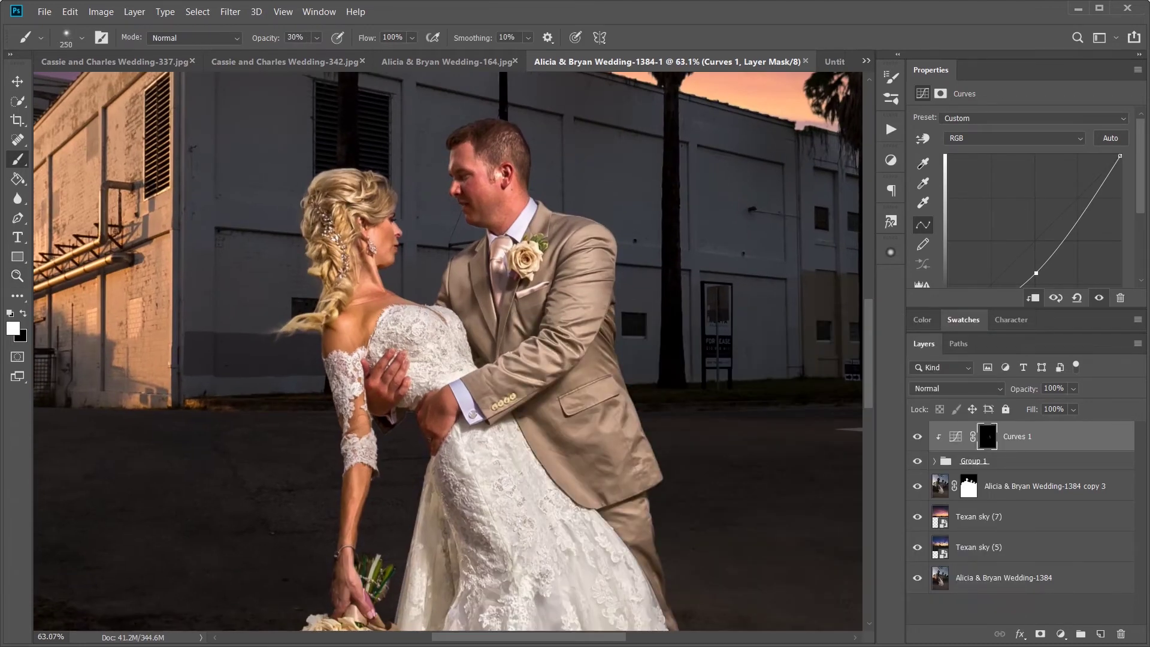
pyautogui.moveTo(377, 491); pyautogui.dragTo(437, 390)
pyautogui.moveTo(420, 419)
pyautogui.mouseDown()
pyautogui.moveTo(389, 264)
pyautogui.moveTo(569, 132)
pyautogui.mouseUp()
pyautogui.scroll(-3, 449, 352)
pyautogui.moveTo(515, 419); pyautogui.dragTo(516, 240)
pyautogui.scroll(-5, 448, 353)
pyautogui.moveTo(270, 137); pyautogui.dragTo(300, 455)
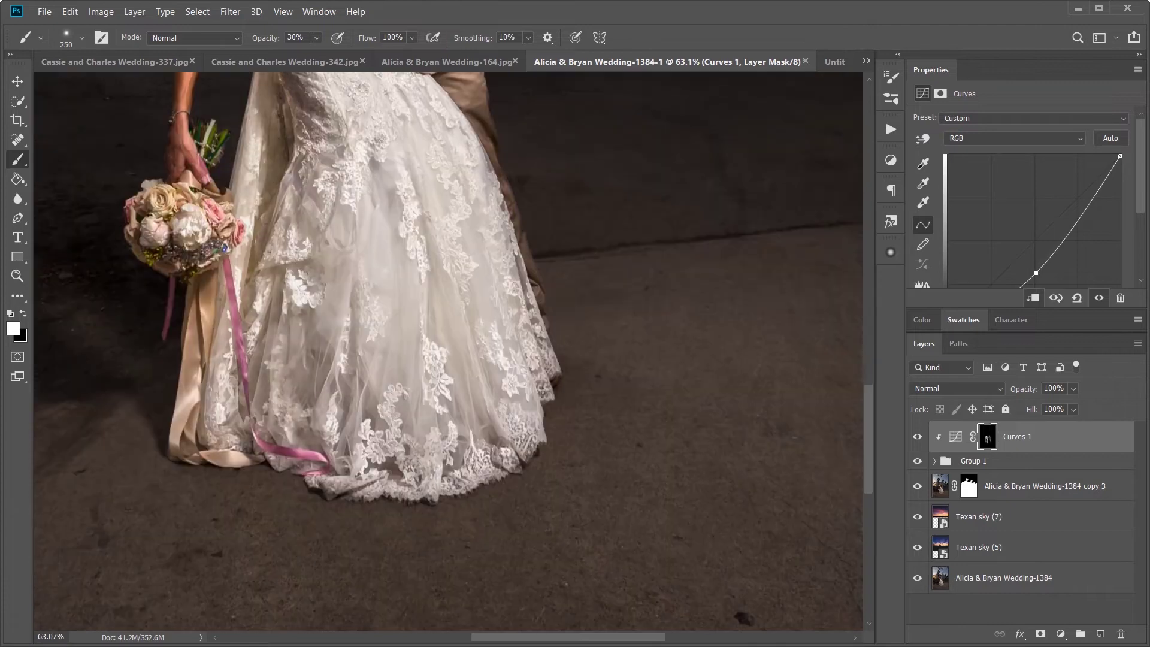
pyautogui.moveTo(336, 491); pyautogui.dragTo(467, 251)
pyautogui.hscroll(-3, 448, 353)
pyautogui.scroll(10, 448, 352)
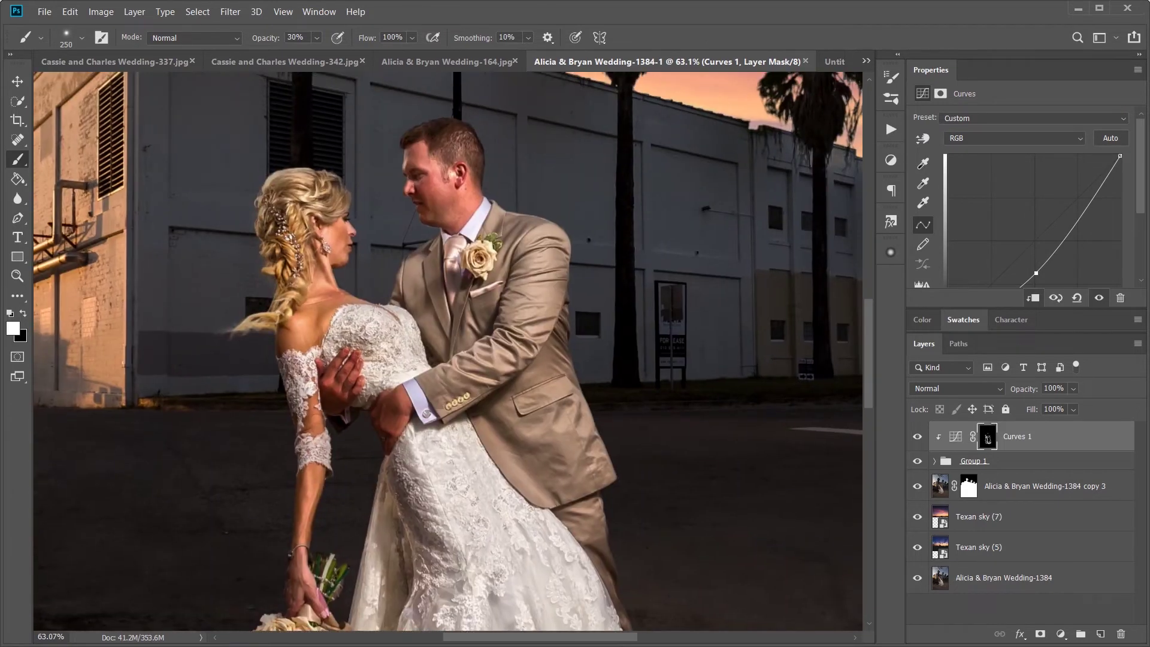
# Step: Add Curves 2 above Curves 1 with an inverted black mask and select both Curves layers
pyautogui.click(1061, 634)
pyautogui.click(1046, 444)
pyautogui.hotkey('ctrl', 'i')
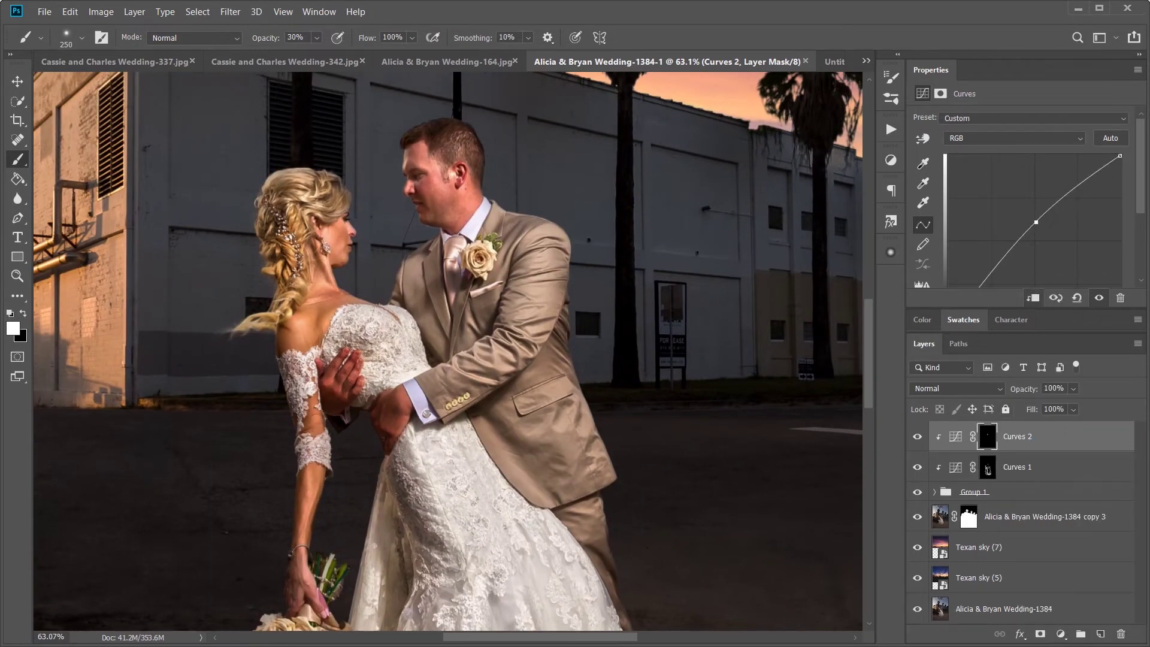
pyautogui.scroll(-3, 448, 352)
pyautogui.hscroll(1, 448, 352)
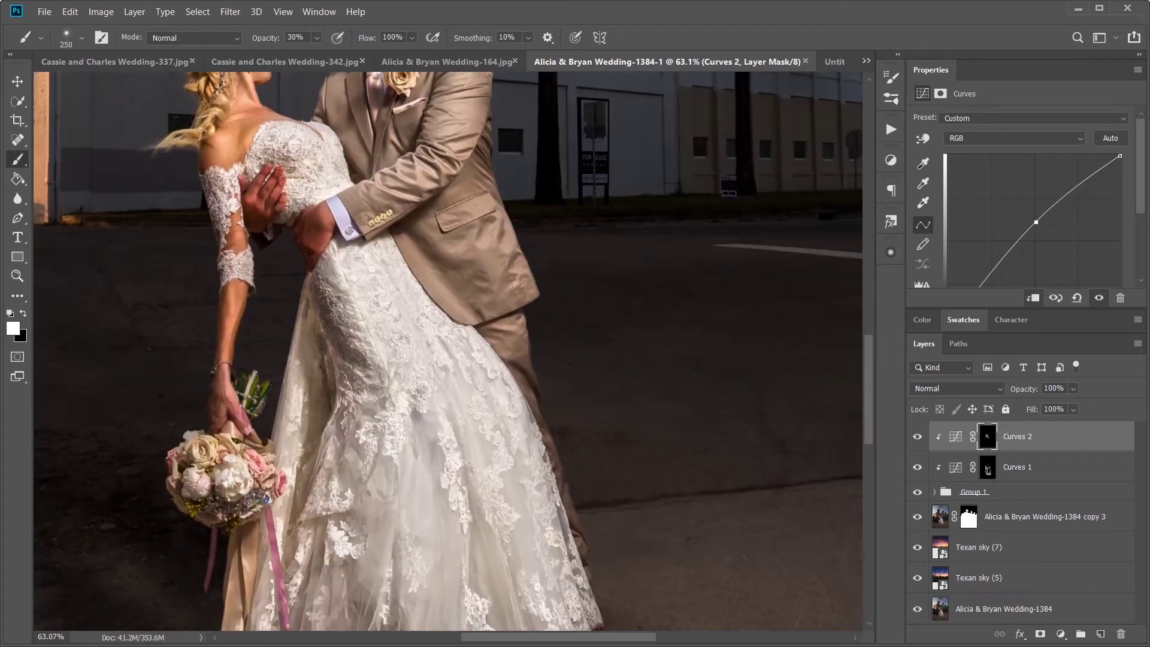
pyautogui.press('z')
pyautogui.hotkey('ctrl', '0')
pyautogui.hotkey('alt', 'shift', '[')
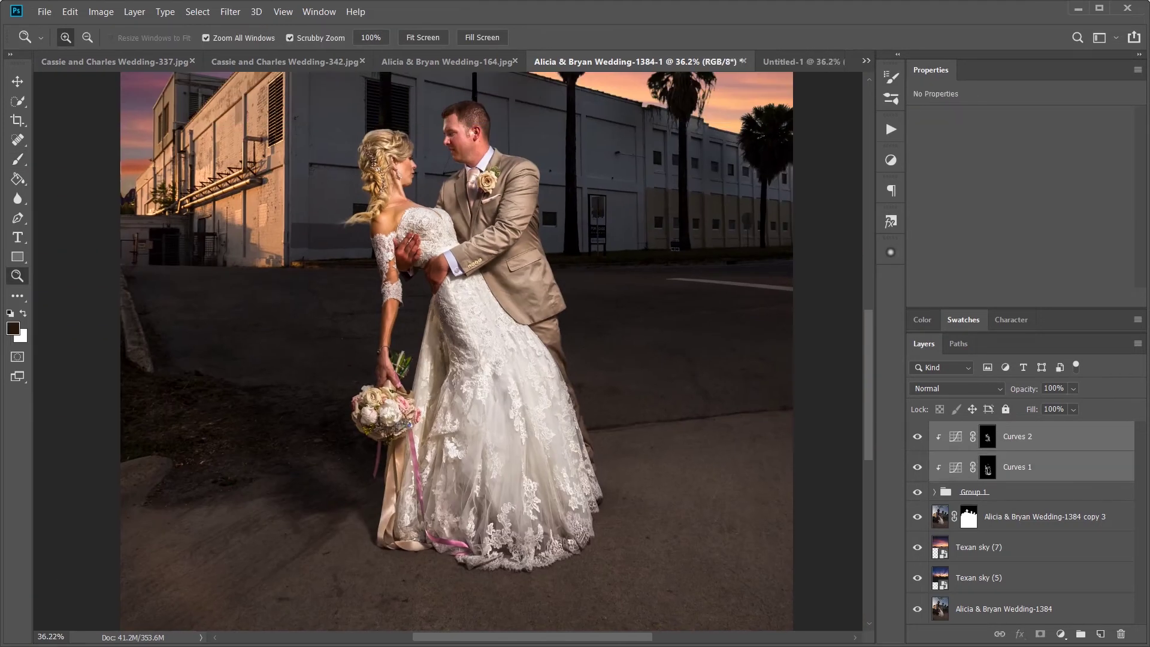
# Step: Hide the Curves layers to compare, then load the Quick Mask skin painting as a selection
pyautogui.hotkey('ctrl', ',')
pyautogui.hotkey('ctrl', ',')
pyautogui.hotkey('ctrl', ',')
pyautogui.hotkey('ctrl', ',')
pyautogui.scroll(-3, 448, 351)
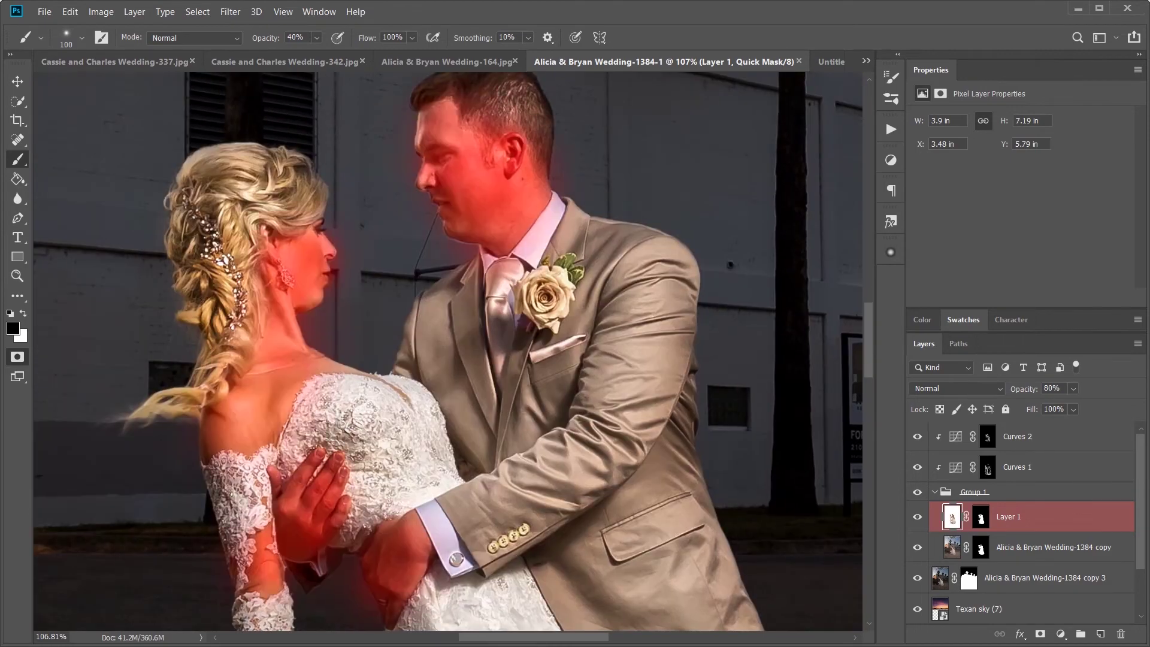
pyautogui.press('q')
pyautogui.click(230, 12)
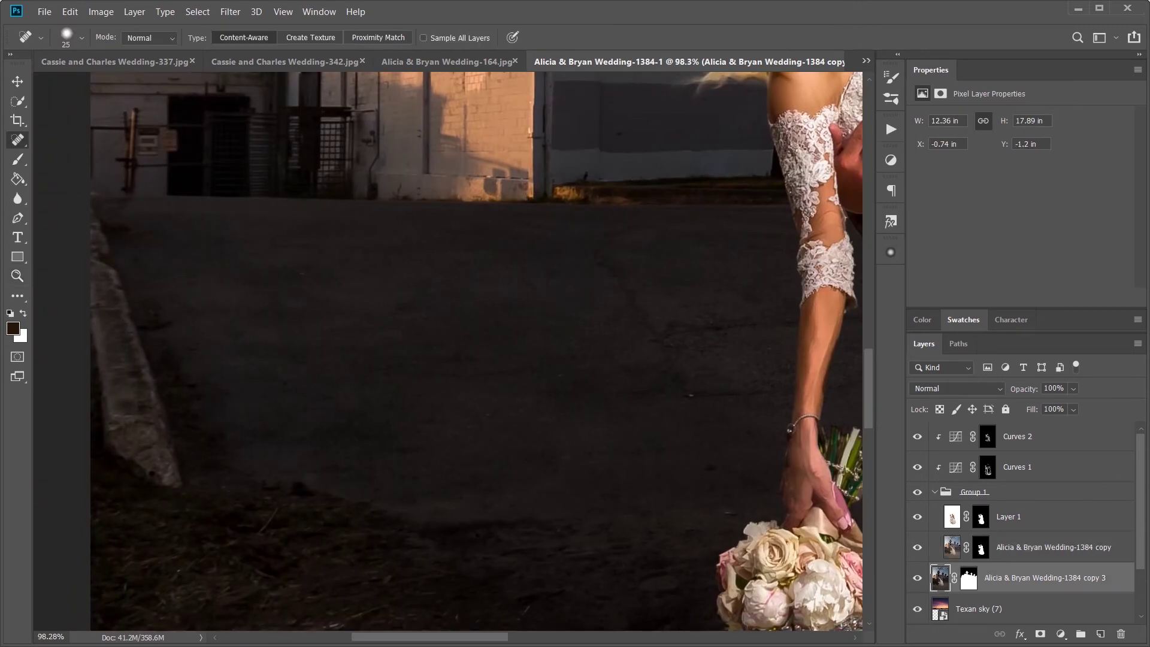
# Step: Switch to the Clone Stamp to clean up the healed curb patch
pyautogui.press('s')
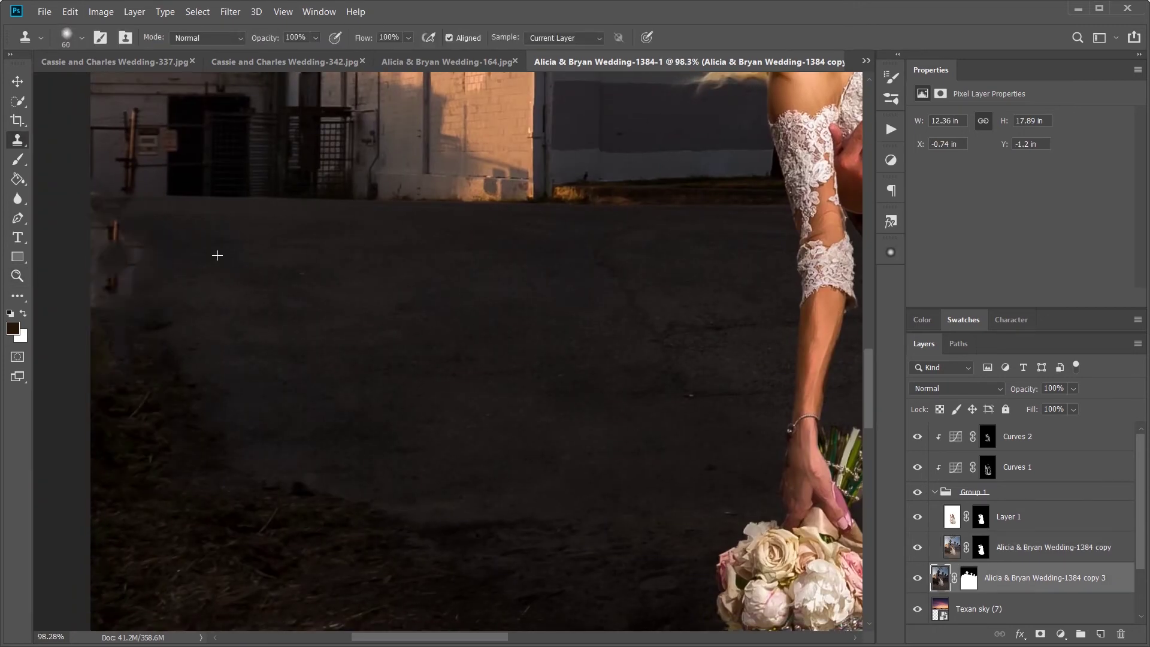